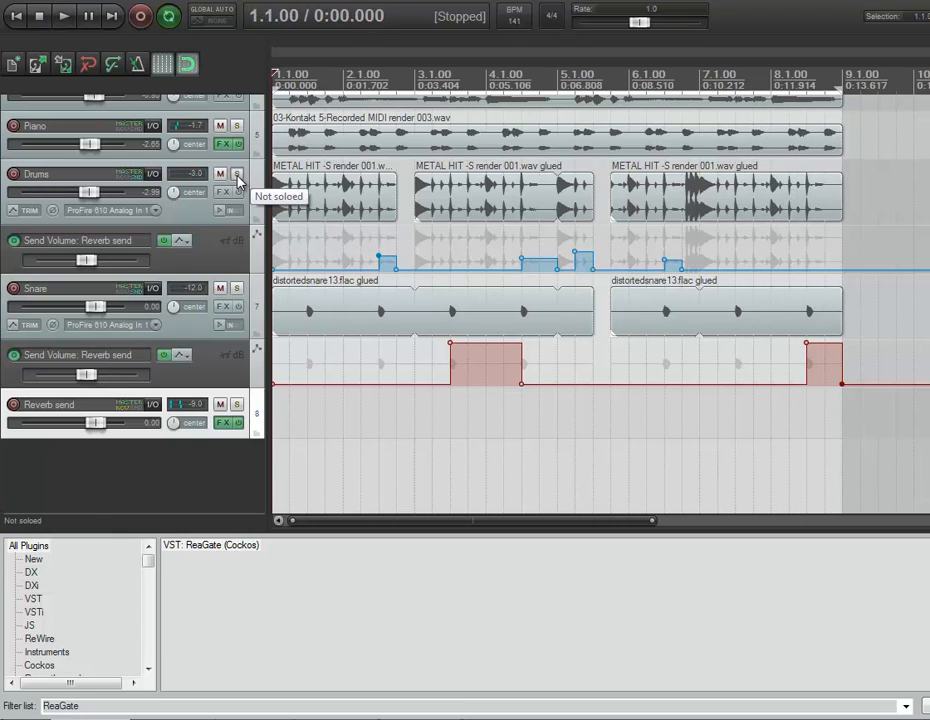
Solo the Drums, Snare and Reverb send tracks and play them back together
{"action": "left_click", "coordinate": [237, 176]}
{"action": "left_click", "coordinate": [237, 288]}
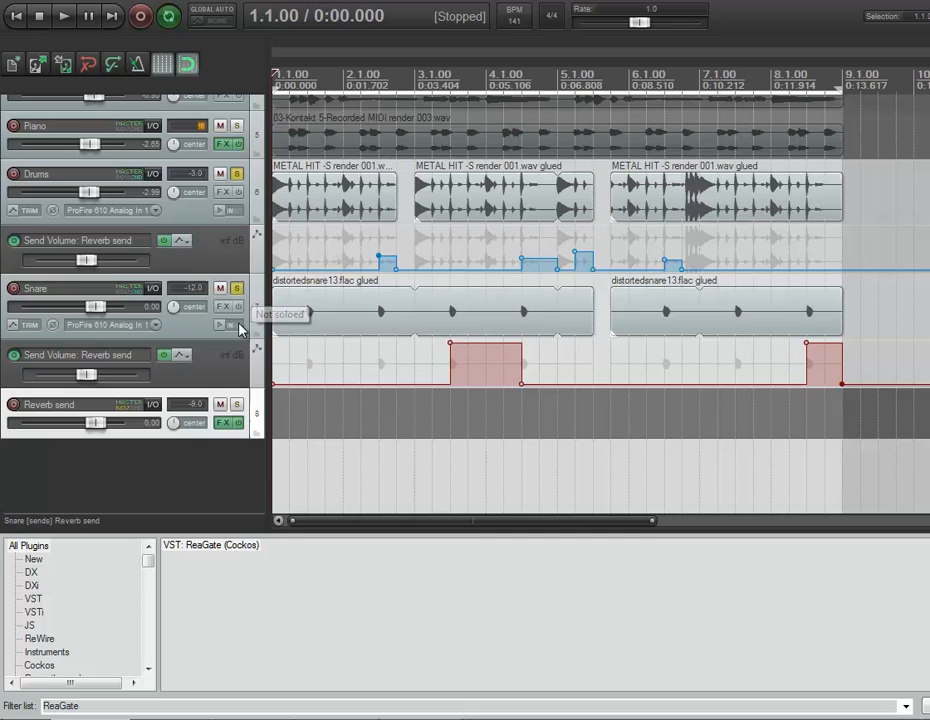
{"action": "left_click", "coordinate": [239, 404]}
{"action": "key", "text": "space"}
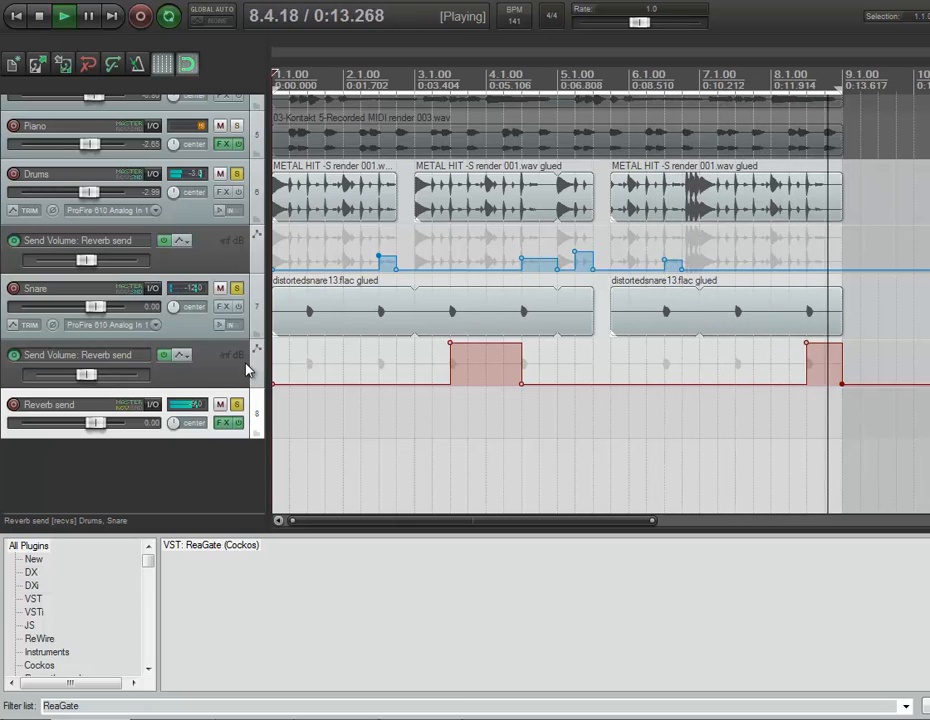
{"action": "key", "text": "space"}
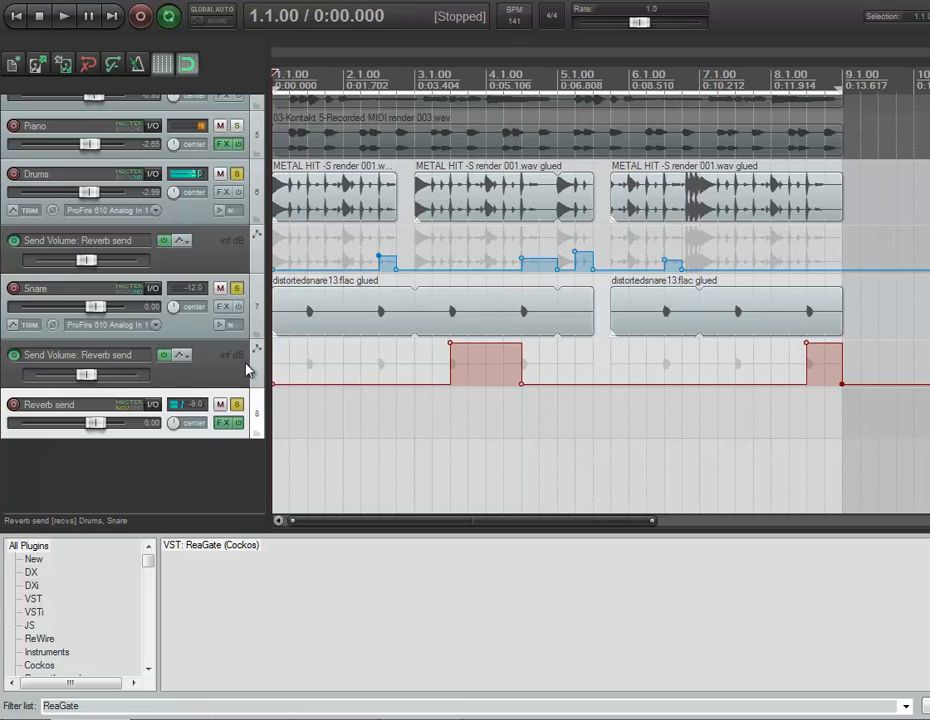
Add ReaGate after ReaVerbate in the Reverb send track's effects chain and move the effects window clear of the track controls
{"action": "left_click", "coordinate": [224, 424]}
{"action": "left_click_drag", "start_coordinate": [755, 474], "coordinate": [244, 90]}
{"action": "double_click", "coordinate": [63, 707]}
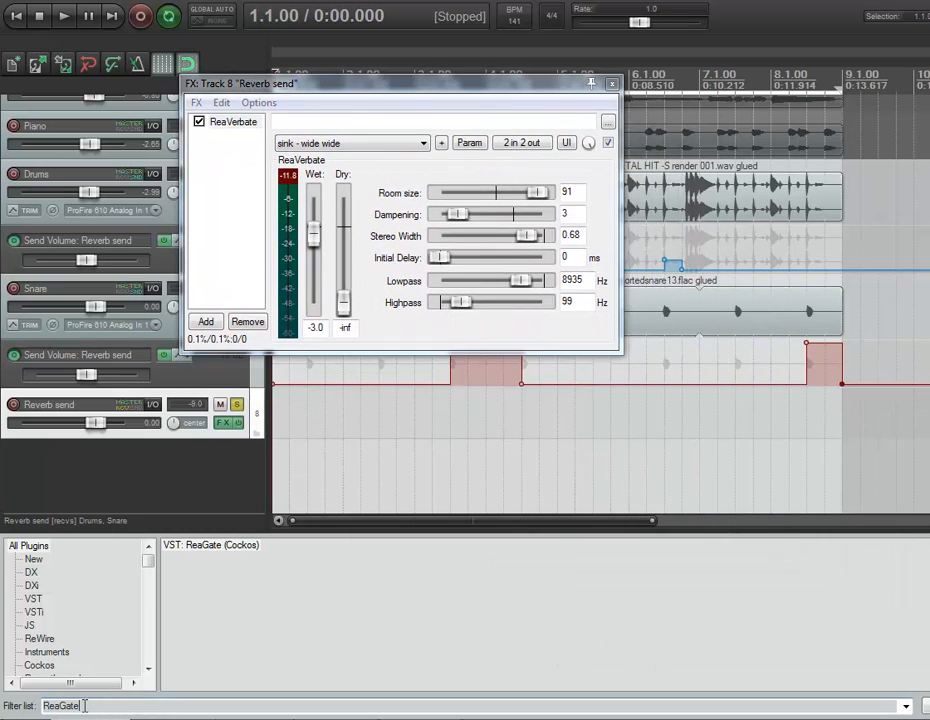
{"action": "left_click", "coordinate": [232, 546]}
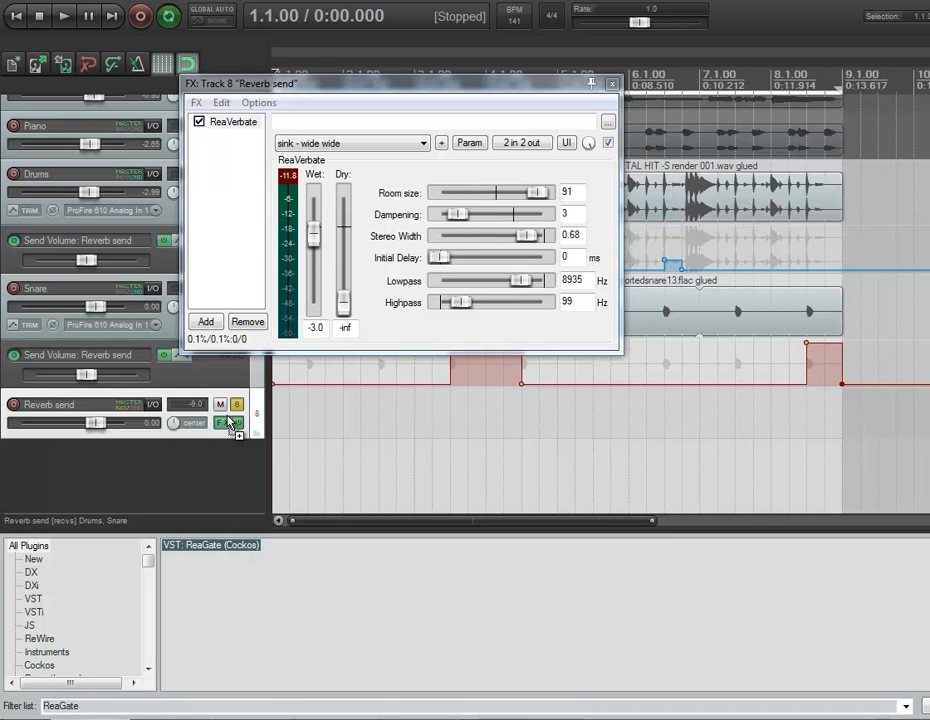
{"action": "left_click_drag", "start_coordinate": [222, 205], "coordinate": [220, 204]}
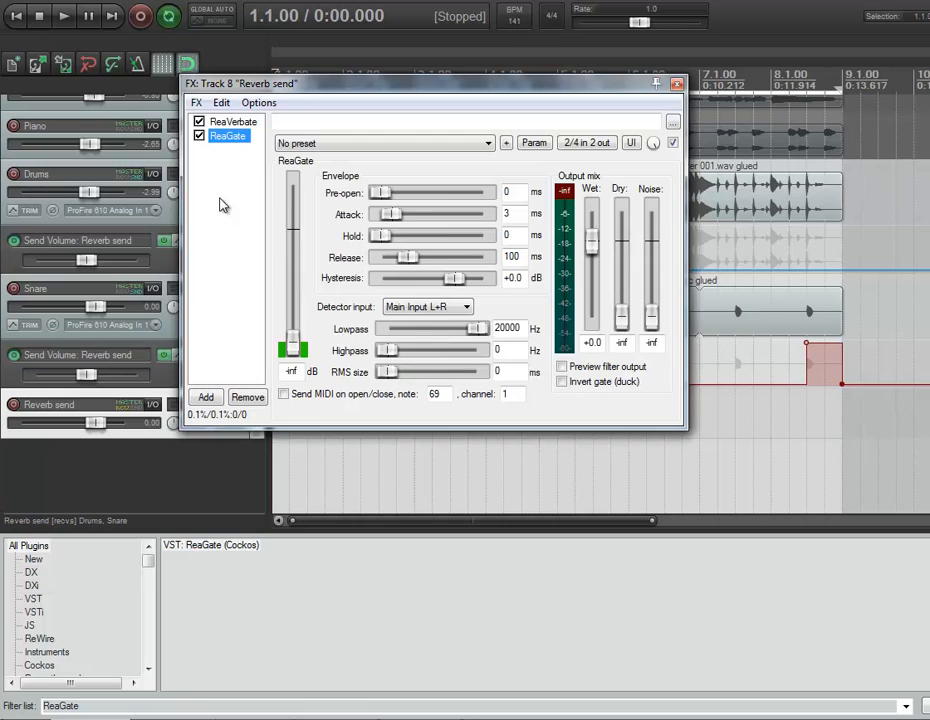
{"action": "left_click_drag", "start_coordinate": [268, 90], "coordinate": [397, 165]}
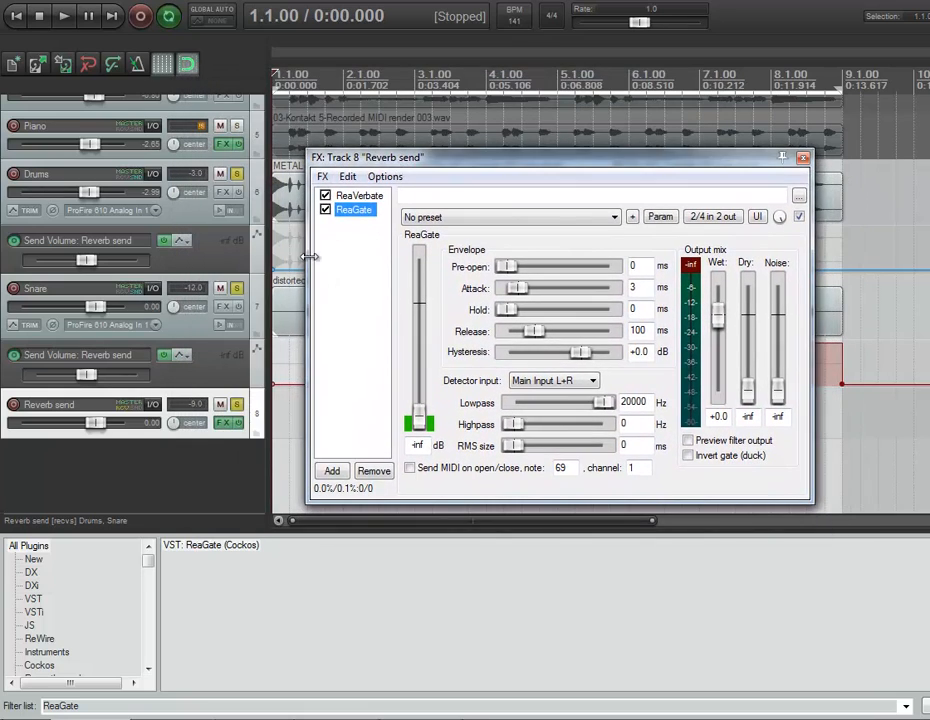
Set the ReaGate threshold on the Reverb send to -27.7 dB, auditioning the soloed tracks between adjustments
{"action": "left_click", "coordinate": [278, 415]}
{"action": "key", "text": "space"}
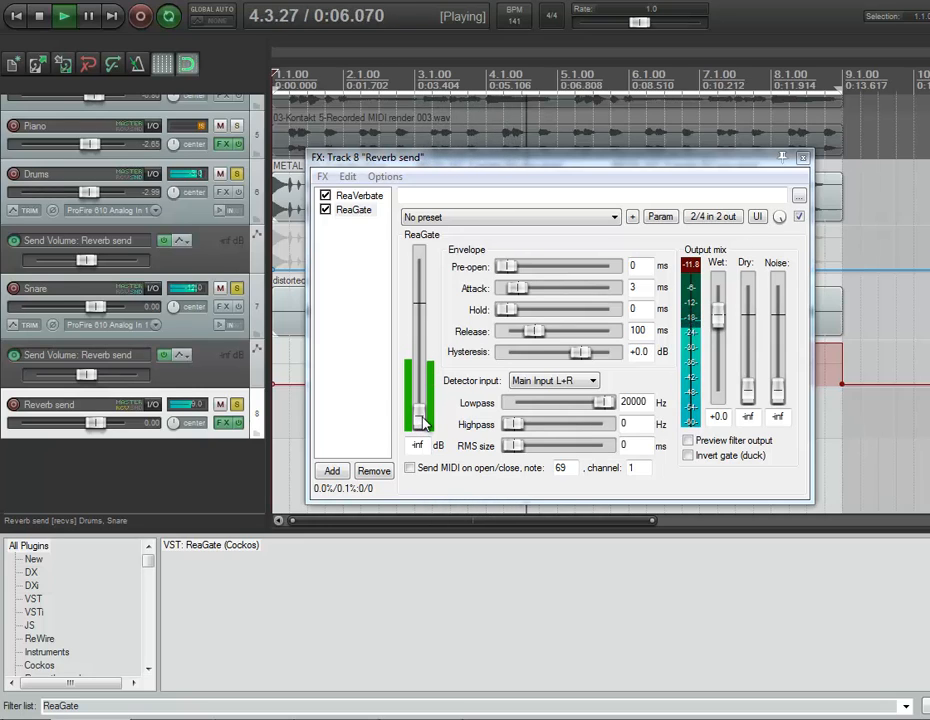
{"action": "key", "text": "space"}
{"action": "left_click_drag", "start_coordinate": [419, 421], "coordinate": [421, 393]}
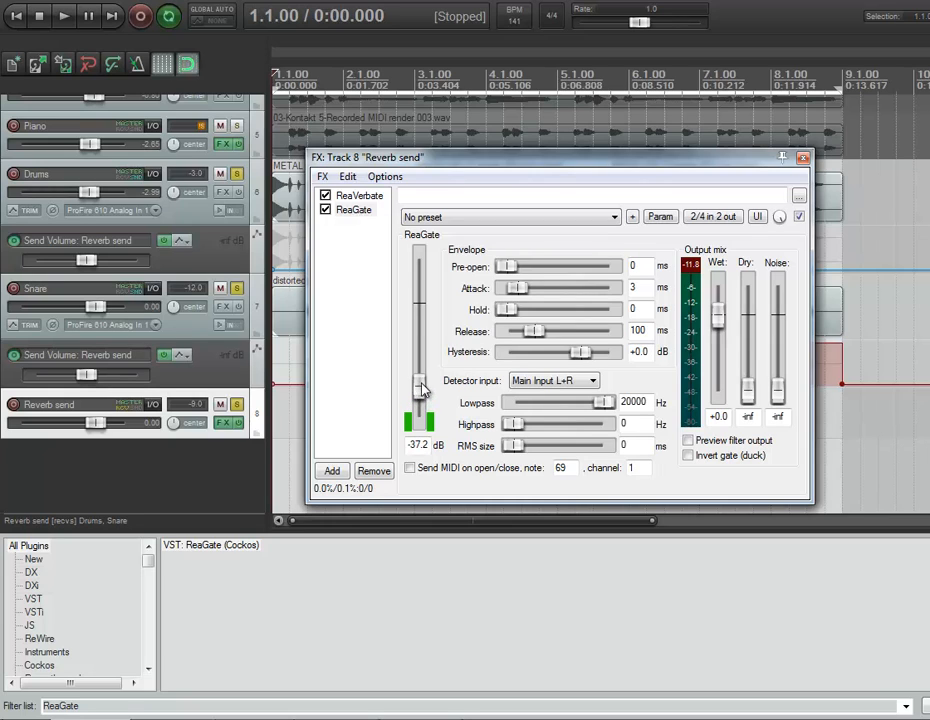
{"action": "key", "text": "space"}
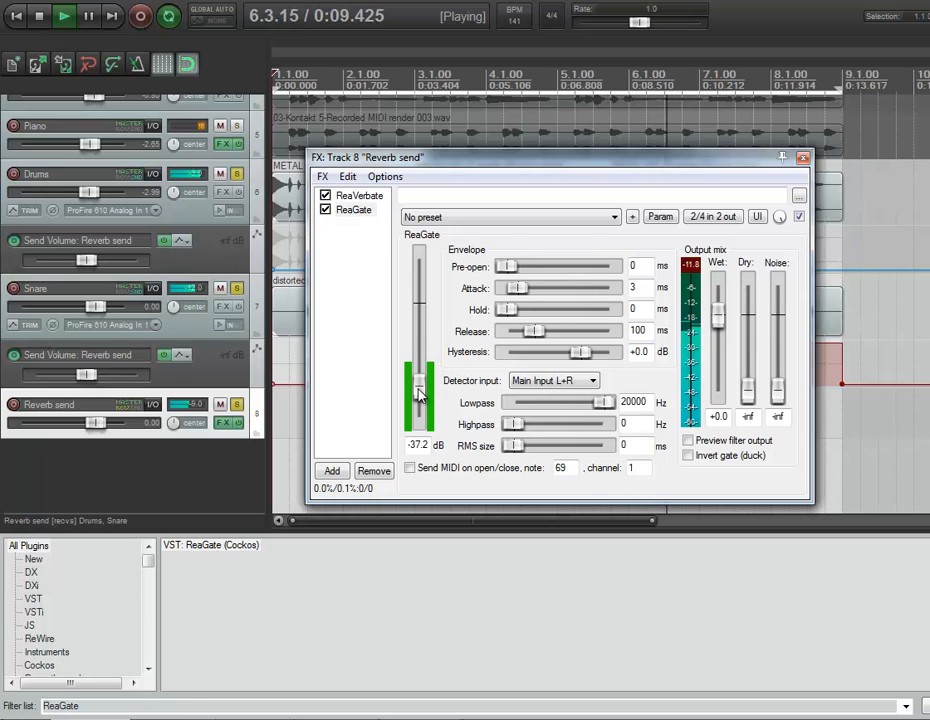
{"action": "left_click_drag", "start_coordinate": [420, 395], "coordinate": [422, 382]}
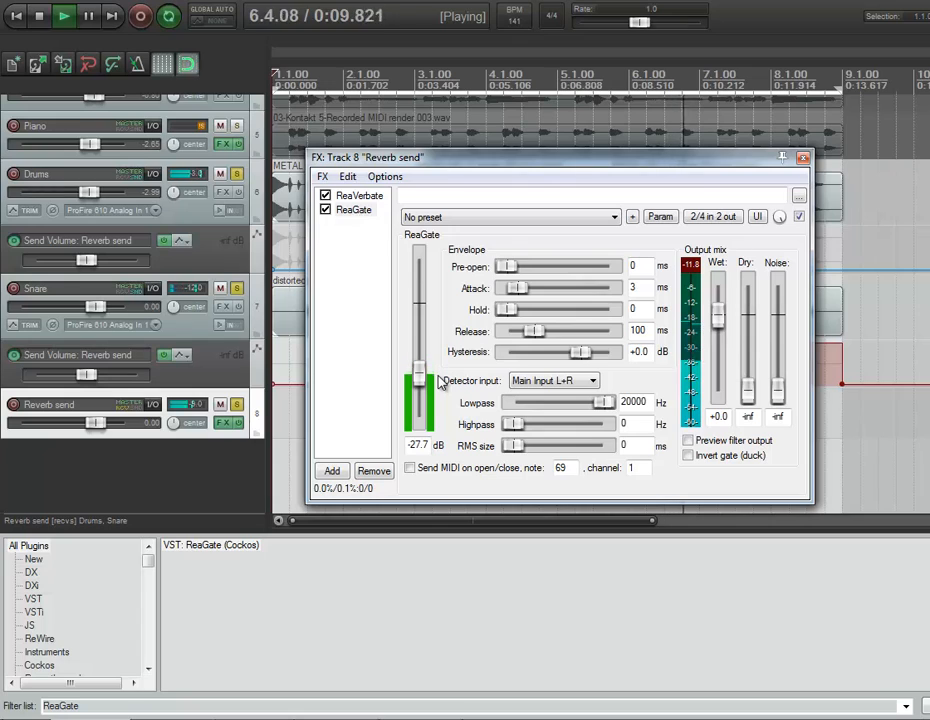
{"action": "key", "text": "space"}
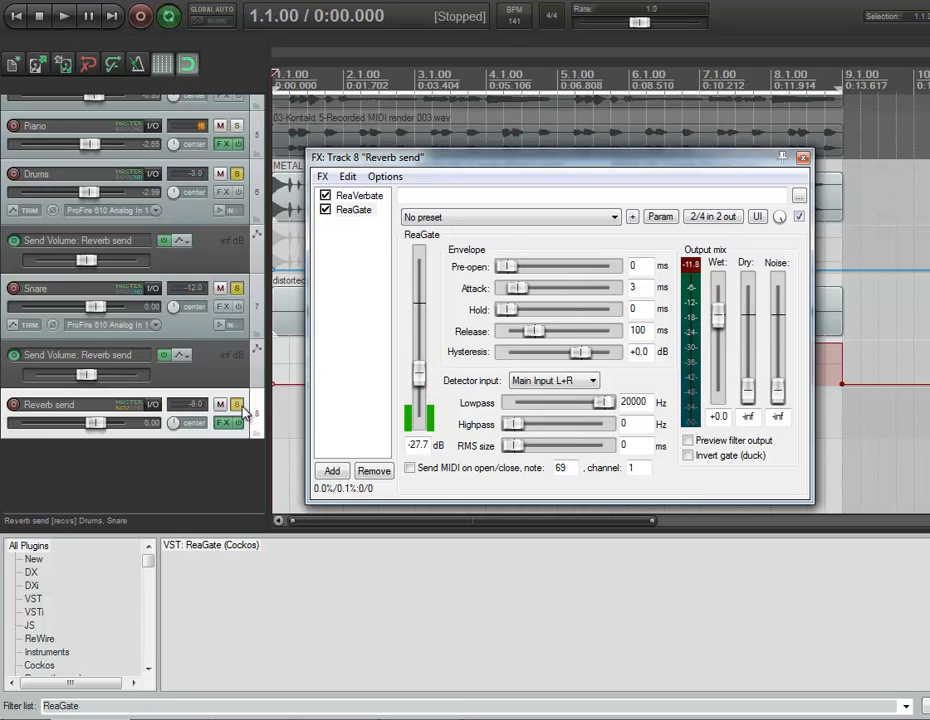
Unsolo the Reverb send, Snare and Drums tracks, and audition the gated reverb in the full mix before closing the effects window
{"action": "left_click", "coordinate": [238, 405]}
{"action": "left_click", "coordinate": [238, 290]}
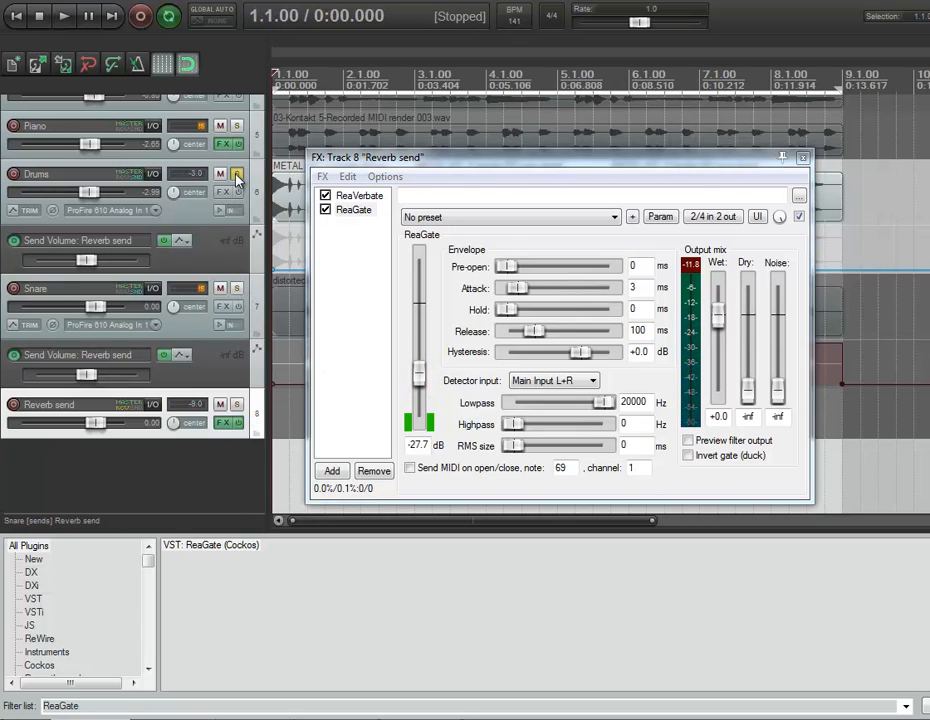
{"action": "left_click", "coordinate": [237, 176]}
{"action": "key", "text": "space"}
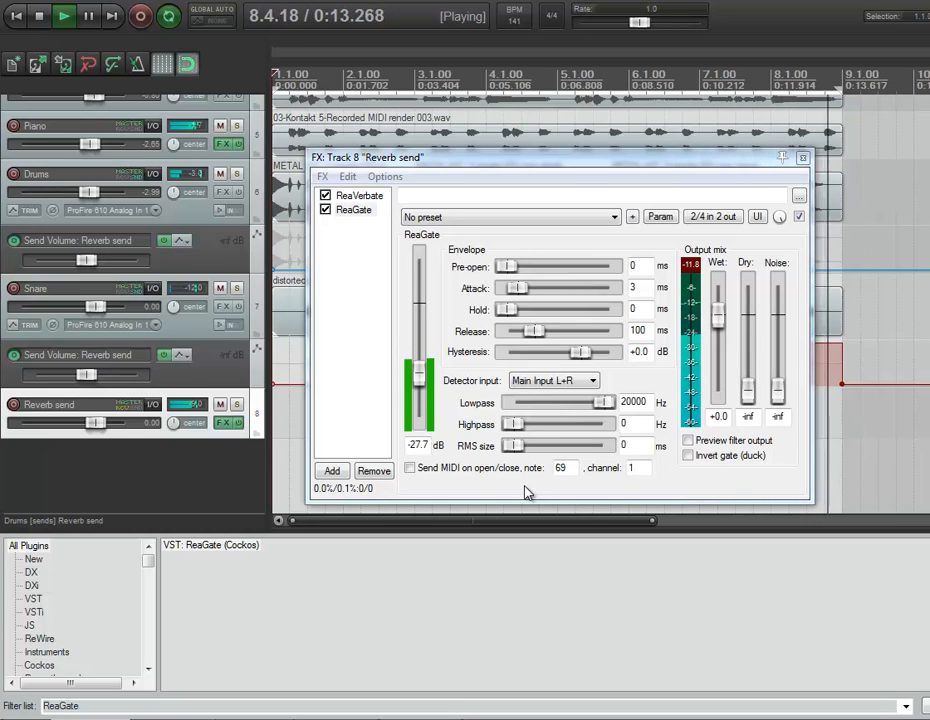
{"action": "left_click", "coordinate": [803, 159]}
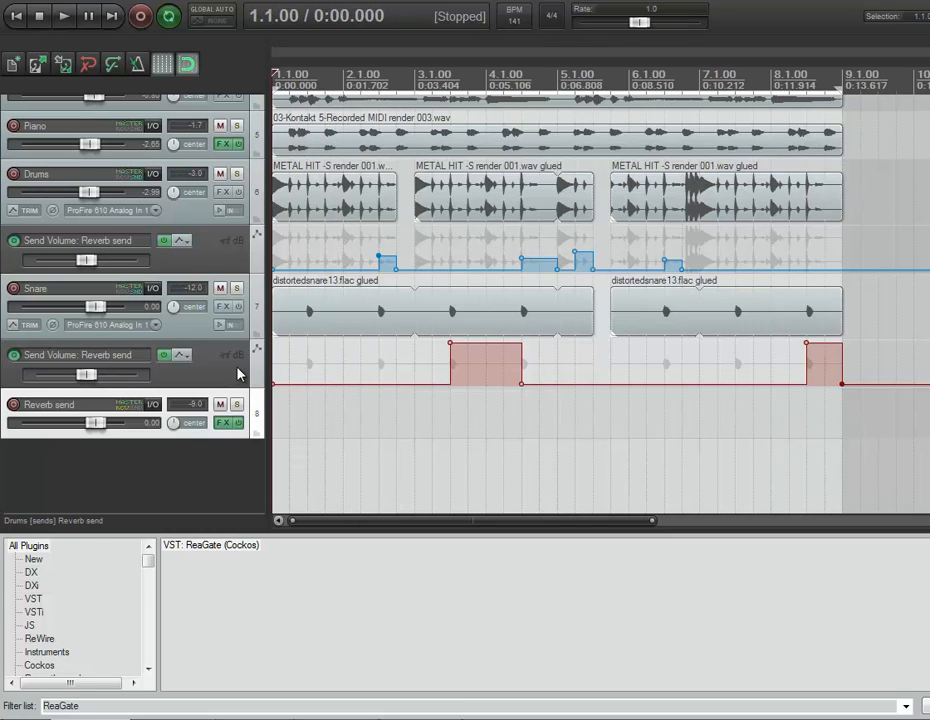
Solo the Voice 1 track and play it back to hear its reverb tail
{"action": "scroll", "coordinate": [238, 374], "scroll_direction": "up", "scroll_amount": 4}
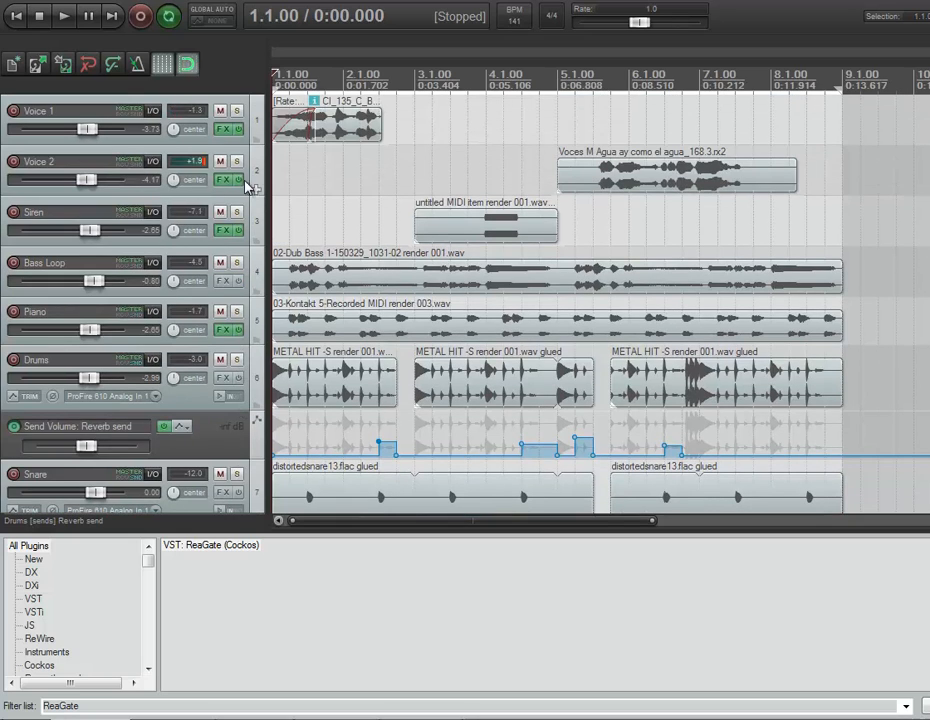
{"action": "left_click", "coordinate": [237, 113]}
{"action": "key", "text": "space"}
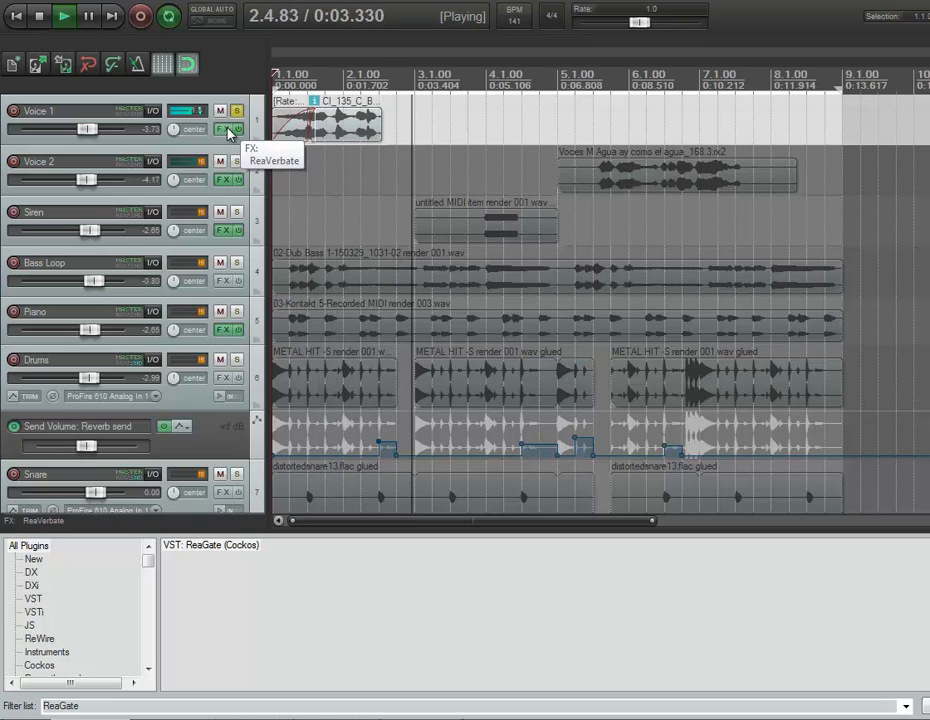
{"action": "key", "text": "space"}
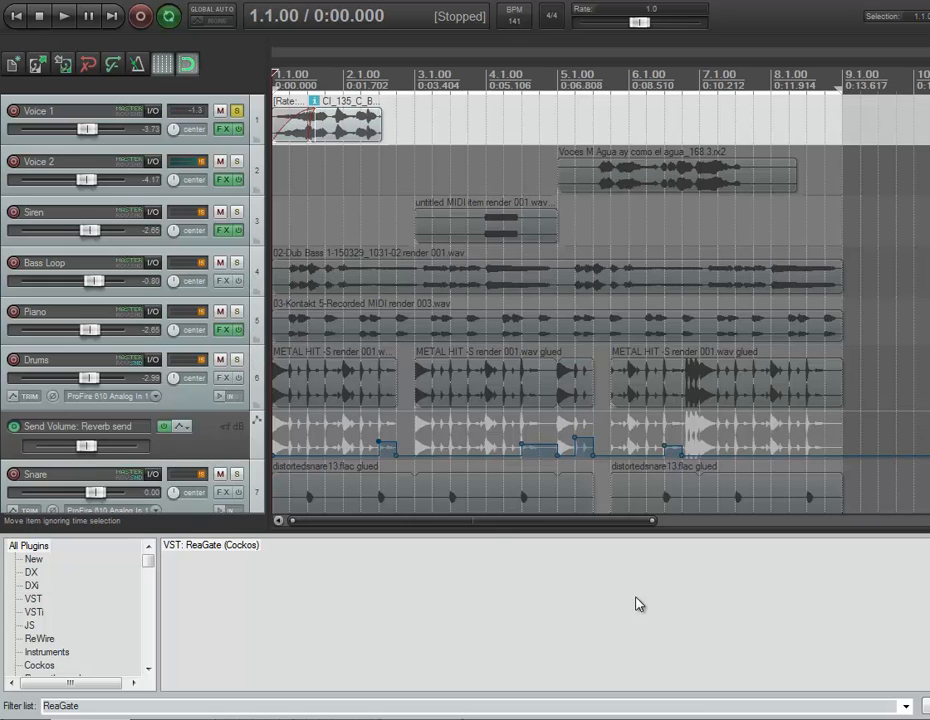
Add ReaGate after ReaVerbate in the Voice 1 track's effects chain
{"action": "left_click", "coordinate": [225, 131]}
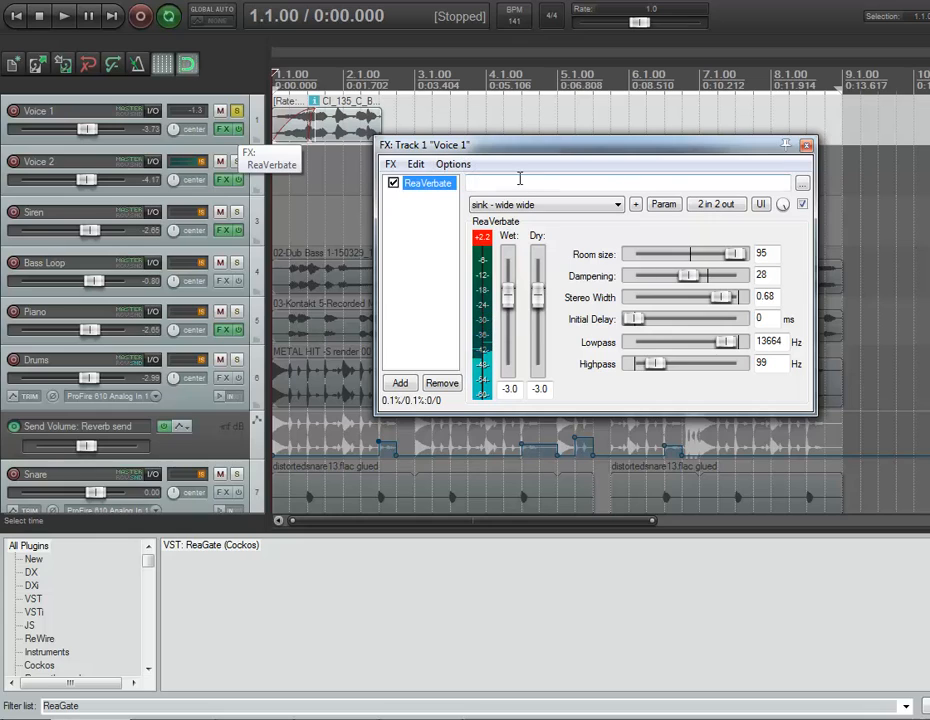
{"action": "left_click_drag", "start_coordinate": [203, 554], "coordinate": [448, 335]}
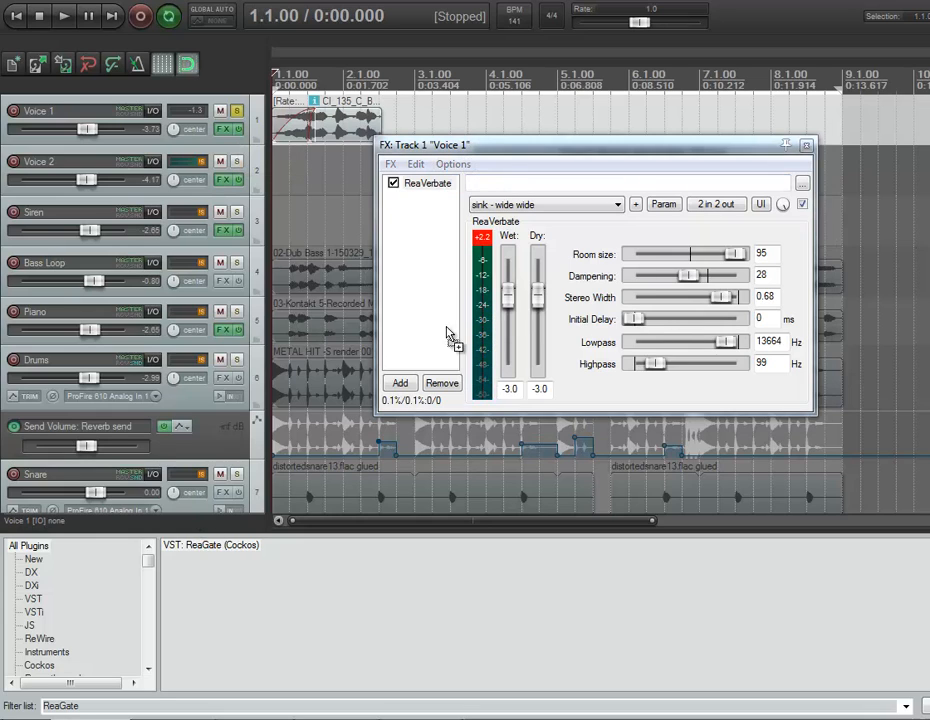
{"action": "left_click_drag", "start_coordinate": [438, 225], "coordinate": [435, 220]}
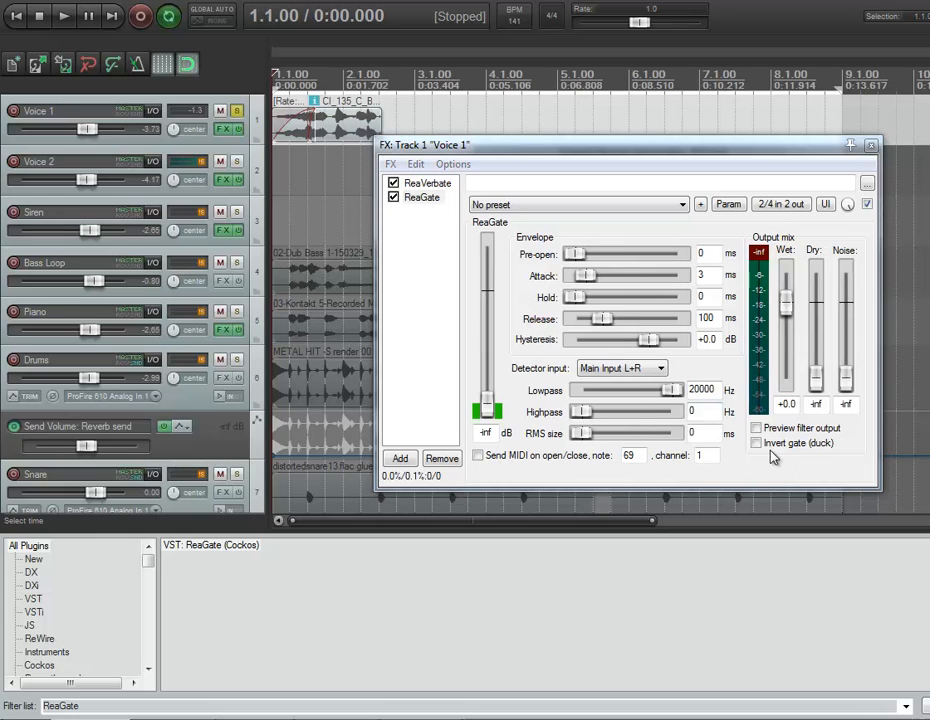
Raise the ReaGate threshold on Voice 1 in stages to -24.3 dB, playing back the soloed vocal between adjustments
{"action": "left_click", "coordinate": [64, 19]}
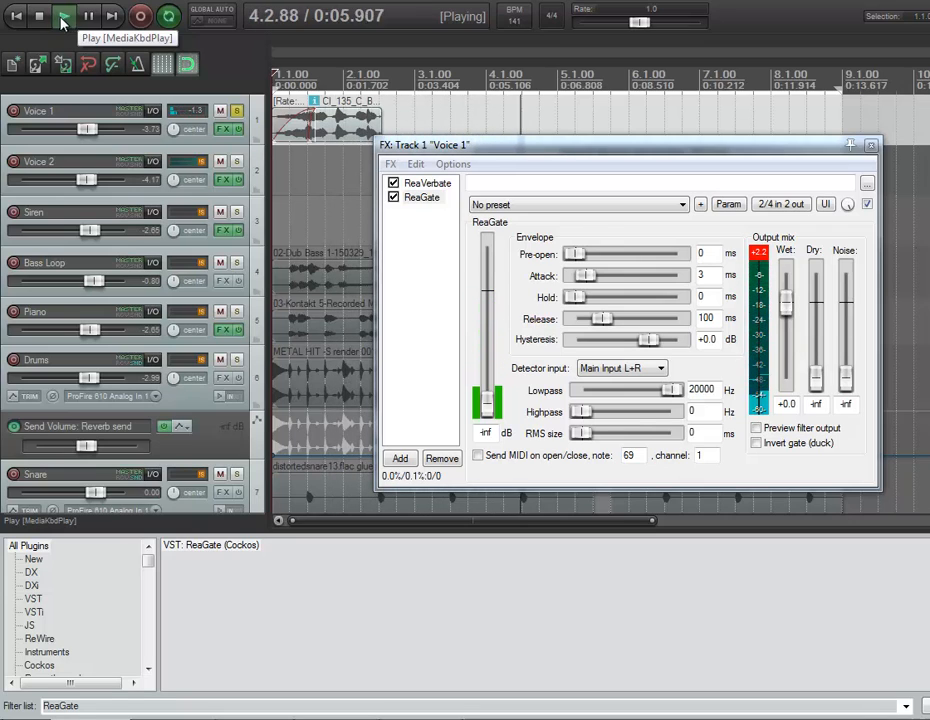
{"action": "left_click", "coordinate": [39, 16]}
{"action": "left_click_drag", "start_coordinate": [482, 419], "coordinate": [487, 400]}
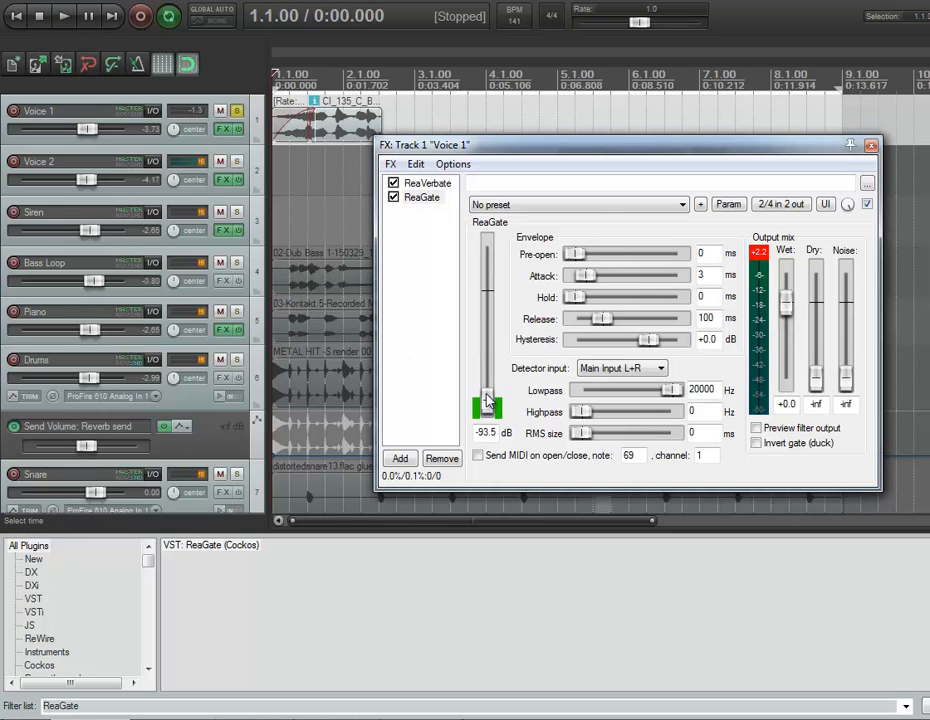
{"action": "left_click", "coordinate": [62, 16]}
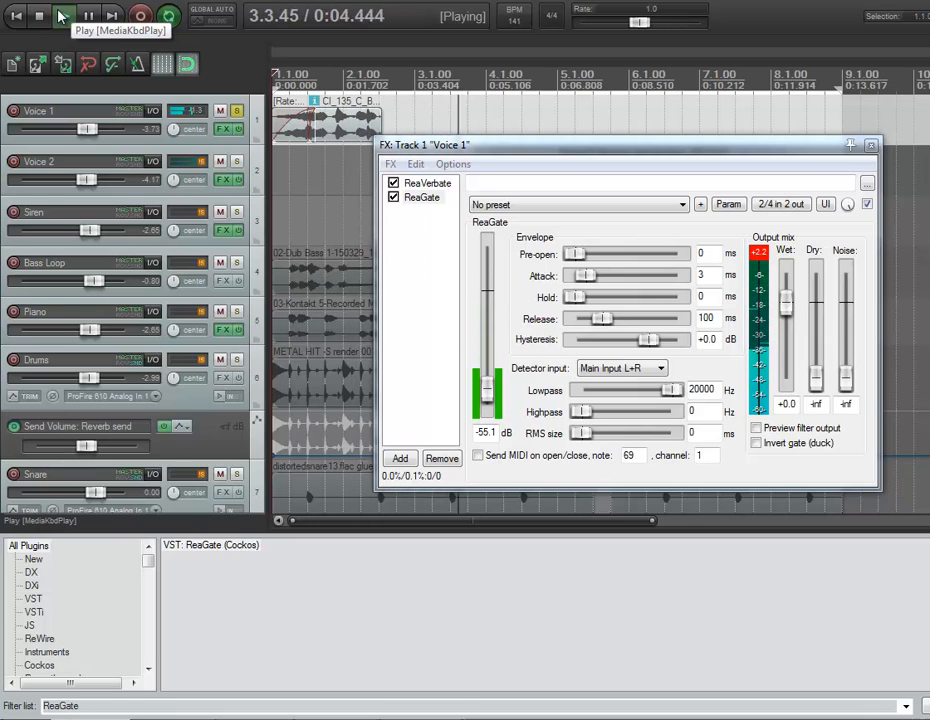
{"action": "left_click", "coordinate": [38, 15]}
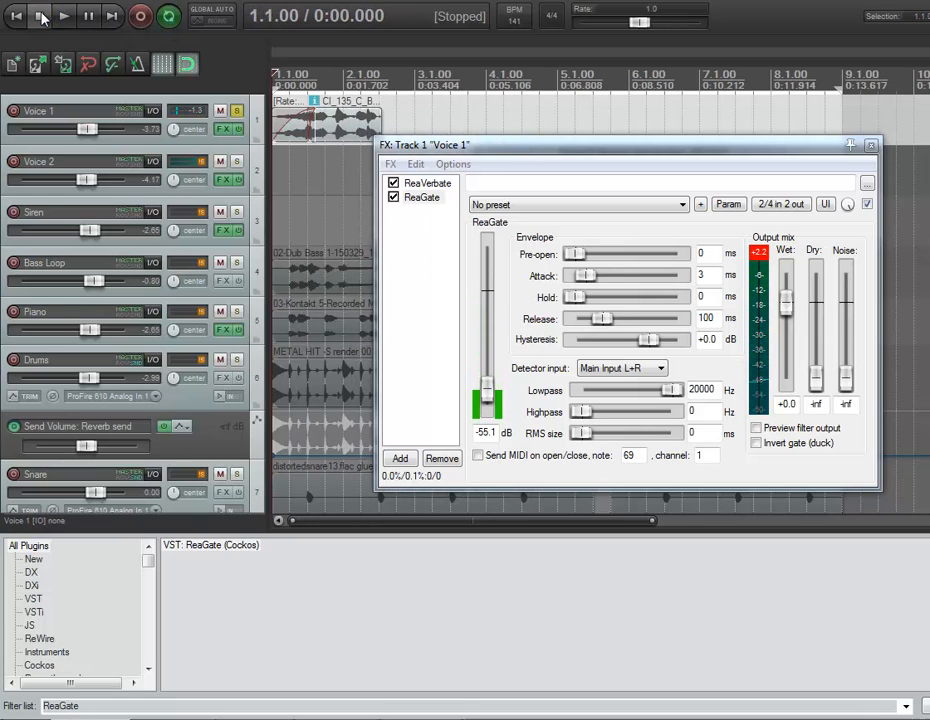
{"action": "left_click_drag", "start_coordinate": [488, 398], "coordinate": [489, 386]}
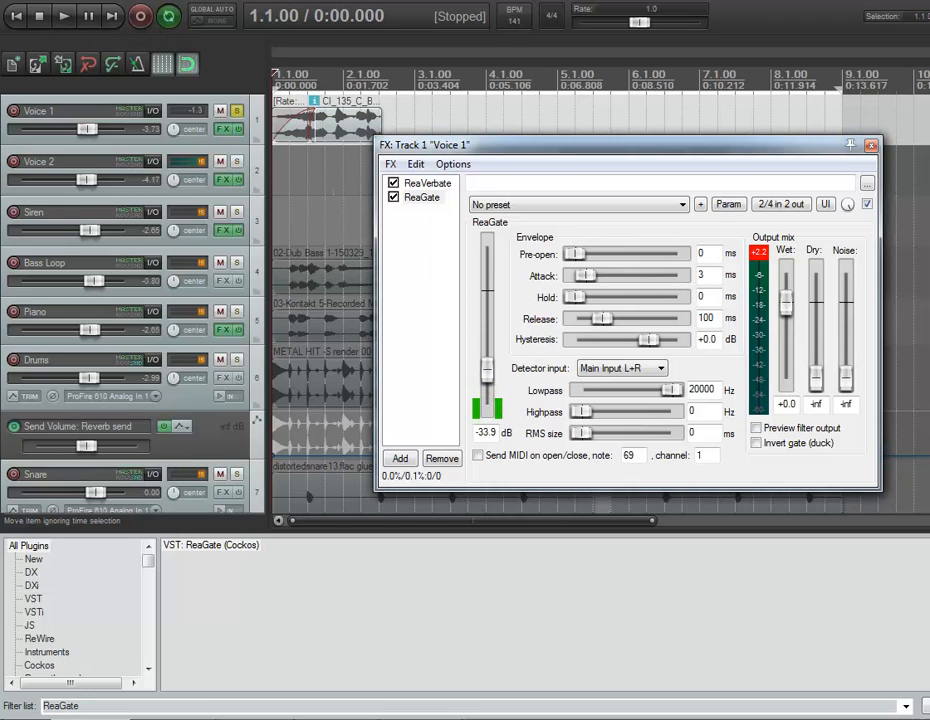
{"action": "left_click", "coordinate": [63, 16]}
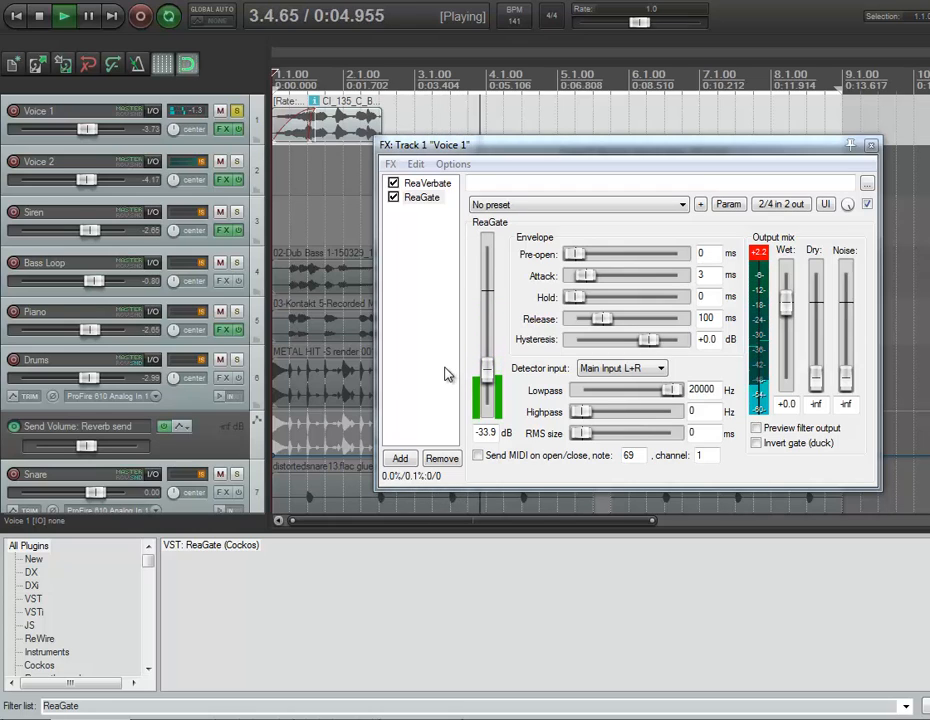
{"action": "left_click", "coordinate": [39, 16]}
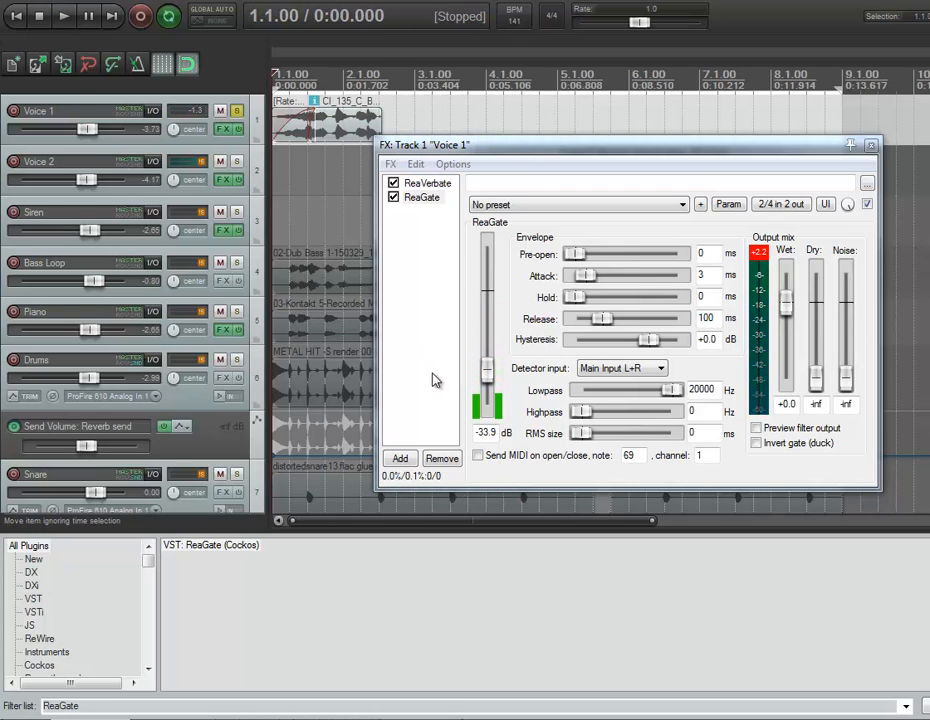
{"action": "left_click_drag", "start_coordinate": [483, 371], "coordinate": [487, 366]}
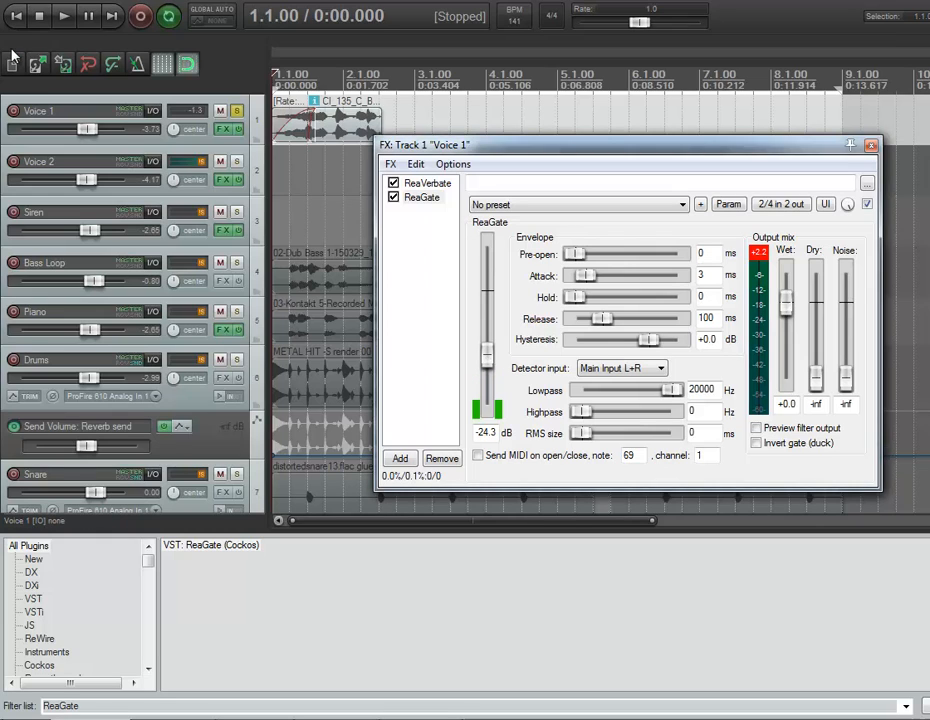
{"action": "left_click", "coordinate": [61, 19]}
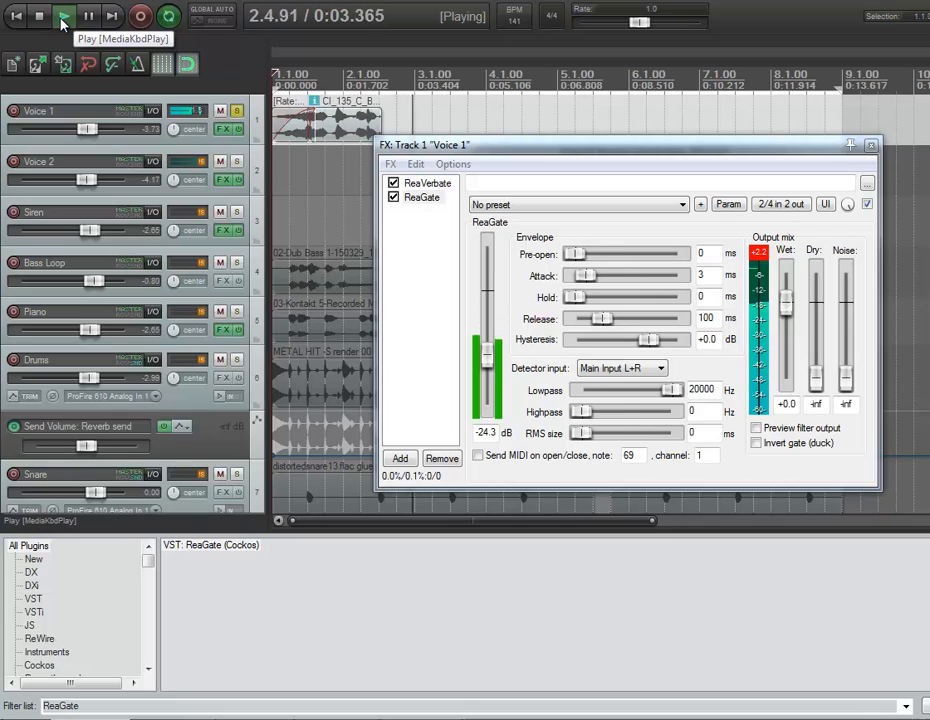
{"action": "left_click", "coordinate": [37, 17]}
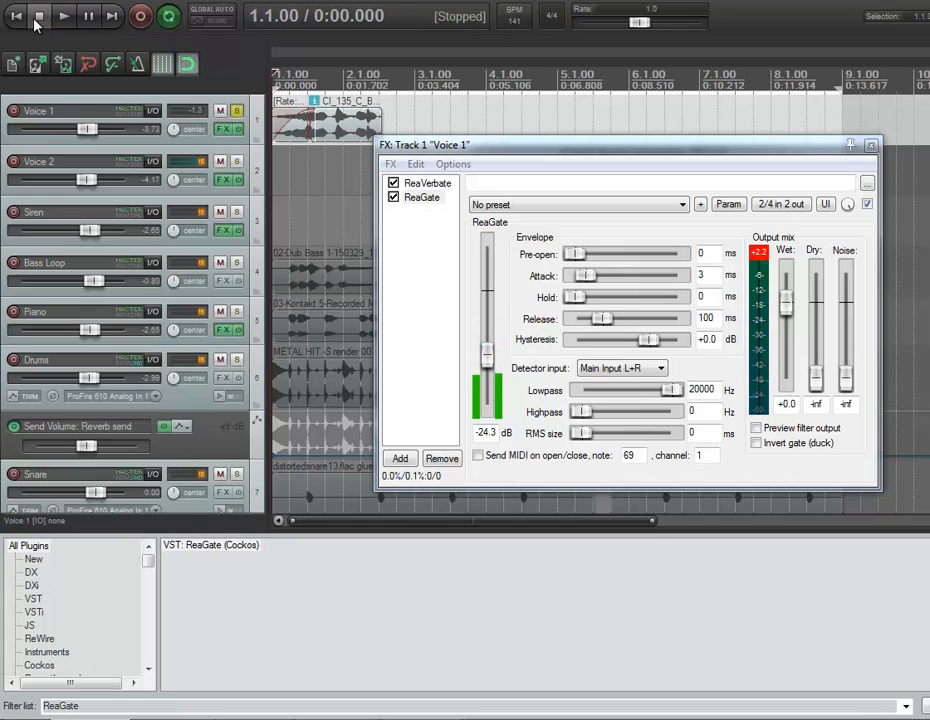
Unsolo Voice 1 and audition its gated reverb within the full mix
{"action": "left_click", "coordinate": [237, 116]}
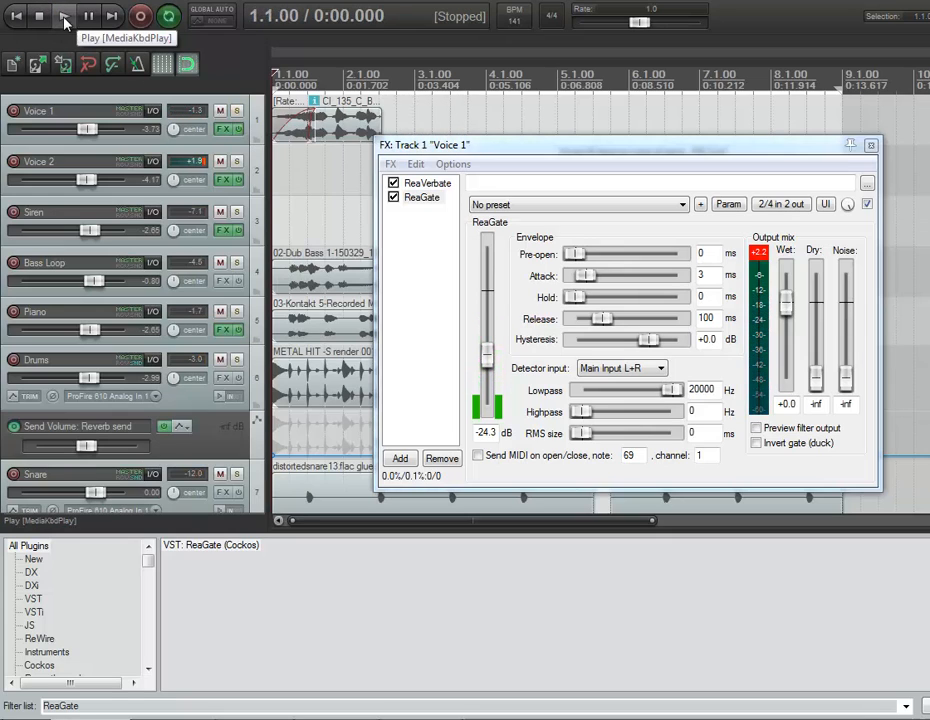
{"action": "left_click", "coordinate": [63, 17]}
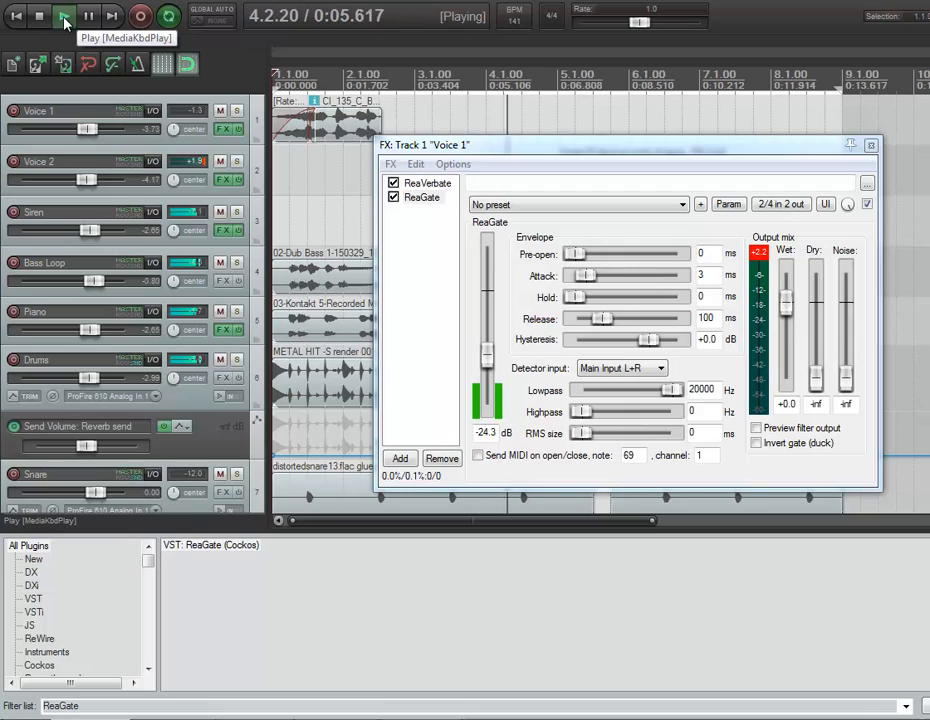
{"action": "left_click", "coordinate": [39, 16]}
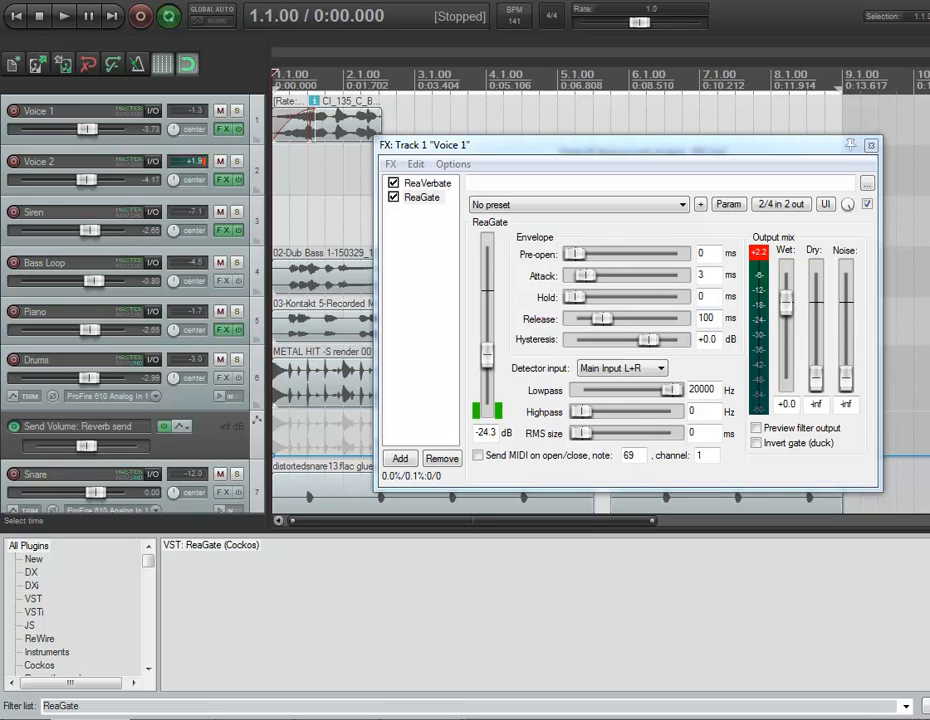
Select the Voice 2 track and play the mix from 5.2.00 to hear its ungated reverb
{"action": "left_click", "coordinate": [223, 180]}
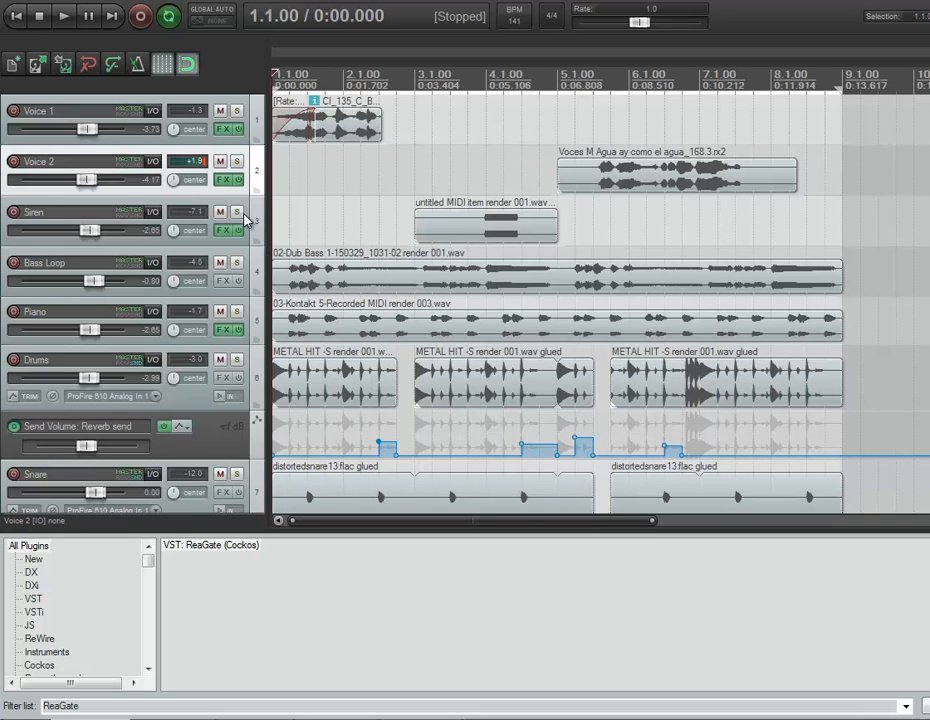
{"action": "left_click", "coordinate": [570, 75]}
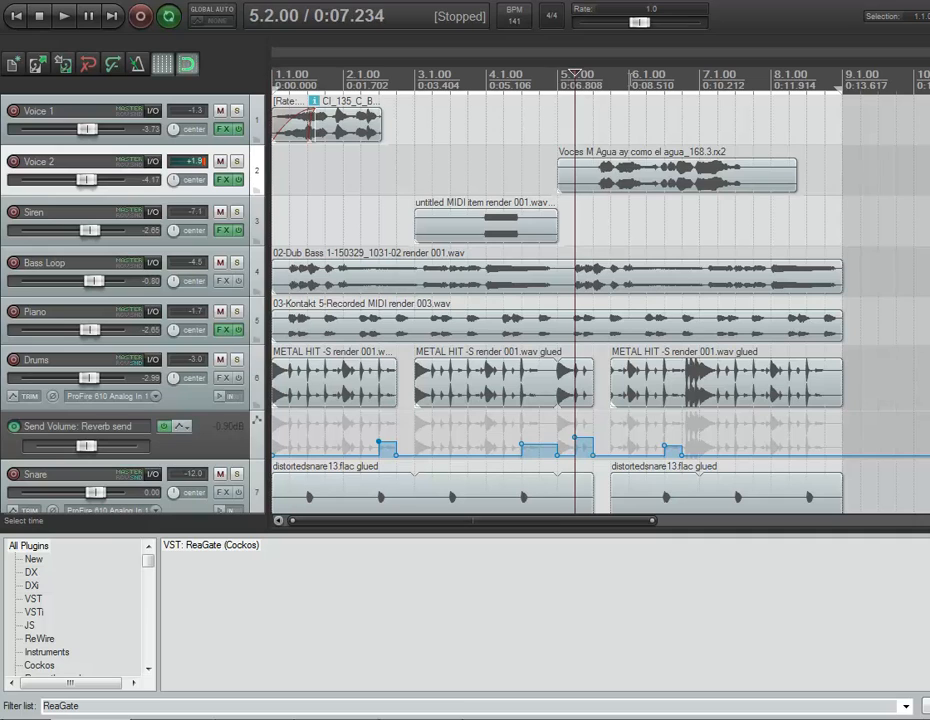
{"action": "key", "text": "space"}
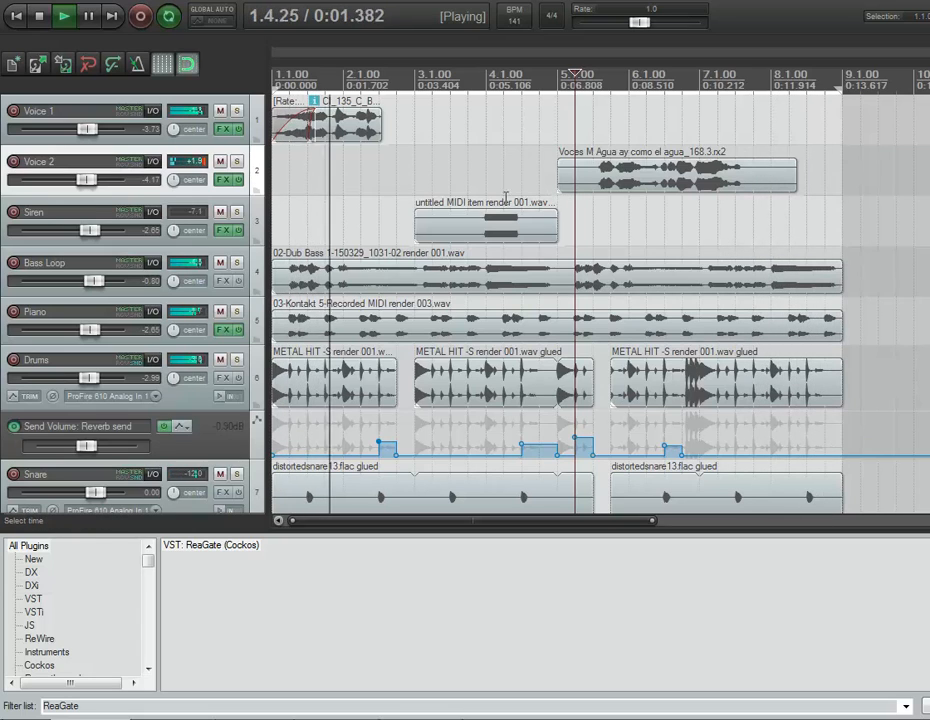
{"action": "key", "text": "space"}
Add ReaGate after ReaVerbate in the Voice 2 track's effects chain
{"action": "left_click", "coordinate": [228, 180]}
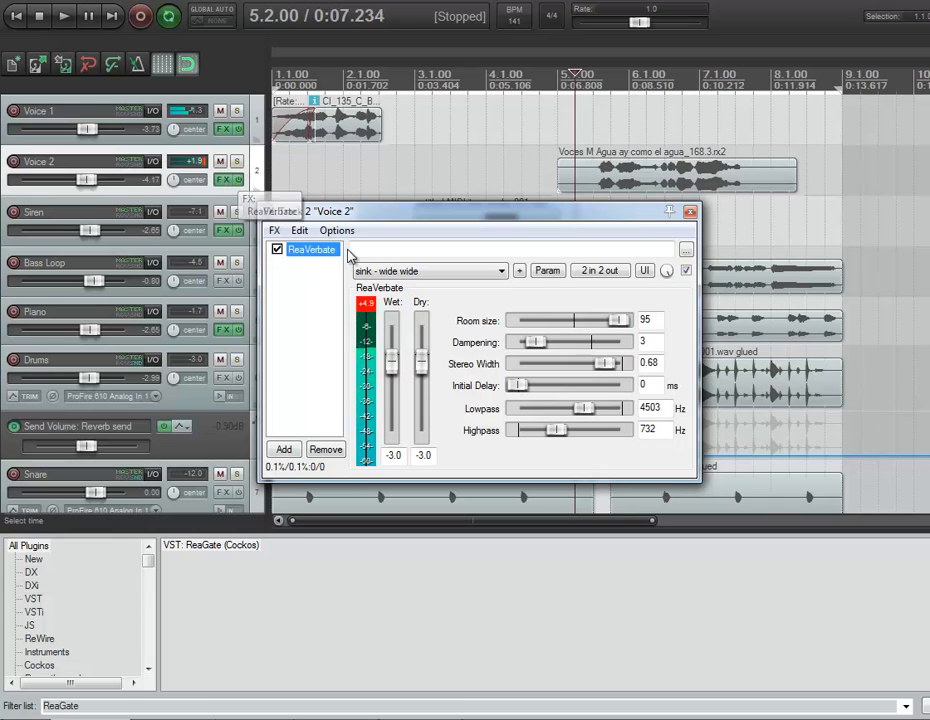
{"action": "left_click_drag", "start_coordinate": [197, 556], "coordinate": [291, 320]}
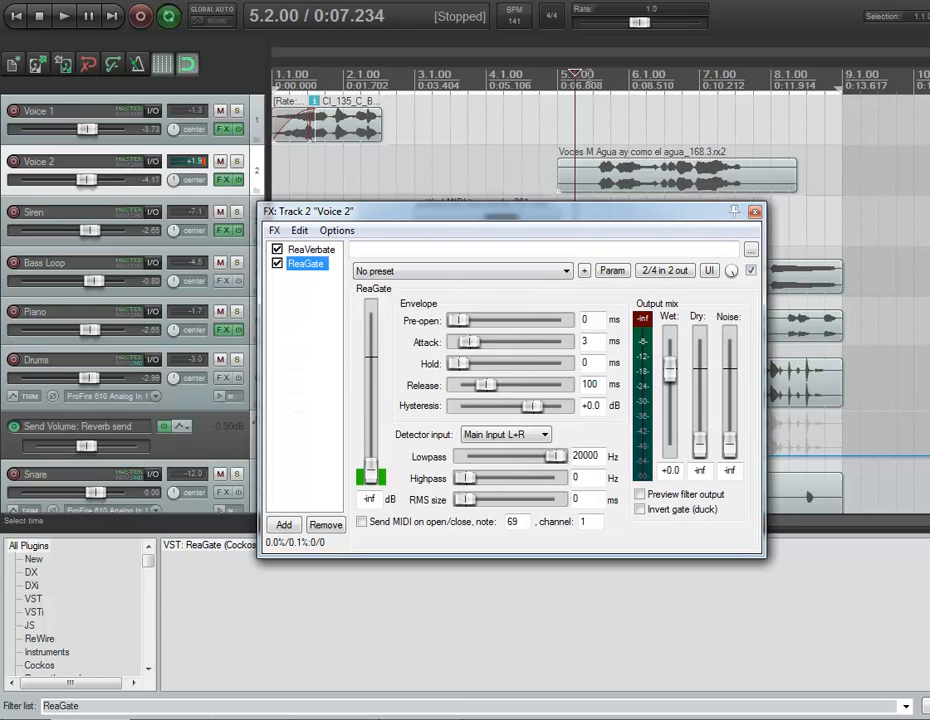
Solo Voice 2, play it from 5.3.00 and raise its ReaGate threshold to -15.3 dB
{"action": "left_click", "coordinate": [595, 181]}
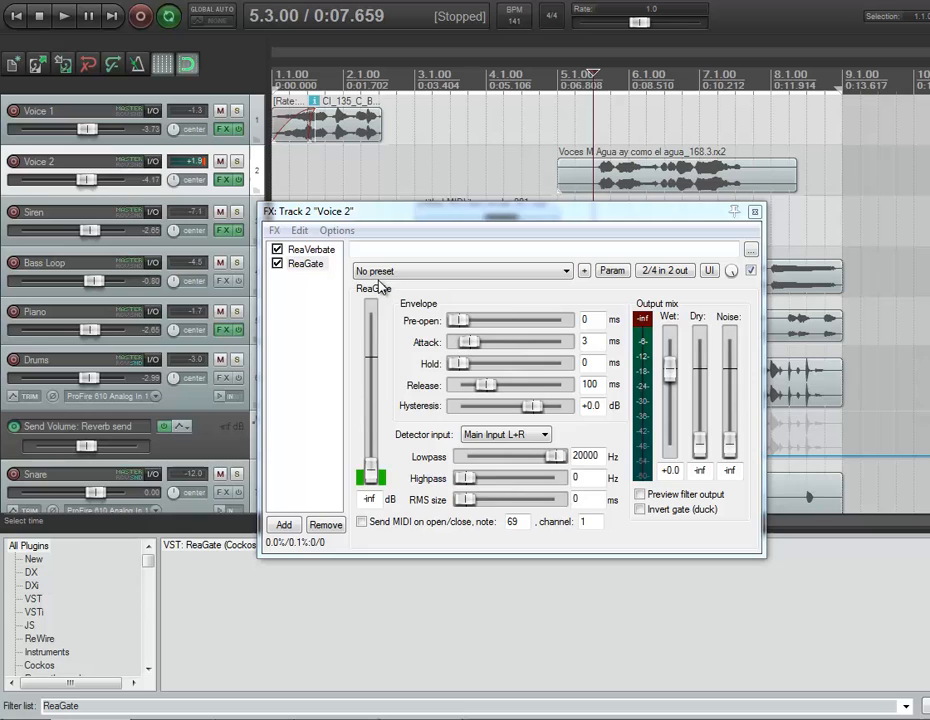
{"action": "left_click", "coordinate": [238, 162]}
{"action": "key", "text": "space"}
{"action": "left_click_drag", "start_coordinate": [371, 470], "coordinate": [377, 422]}
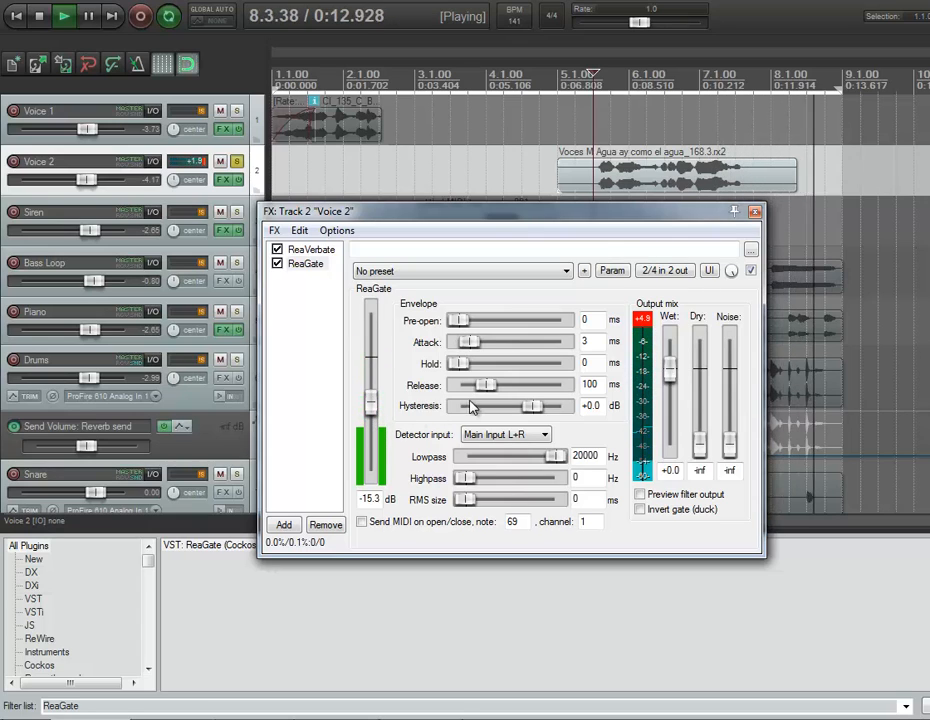
Set ReaGate's attack to 5 ms and release to 188 ms on Voice 2, and replay the soloed vocal
{"action": "key", "text": "space"}
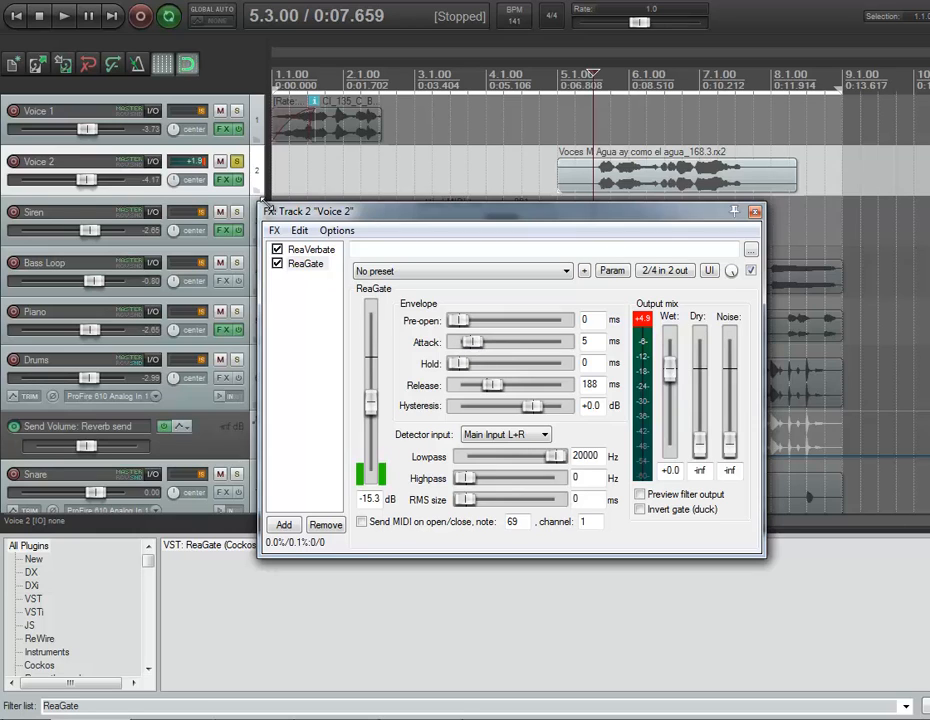
{"action": "key", "text": "space"}
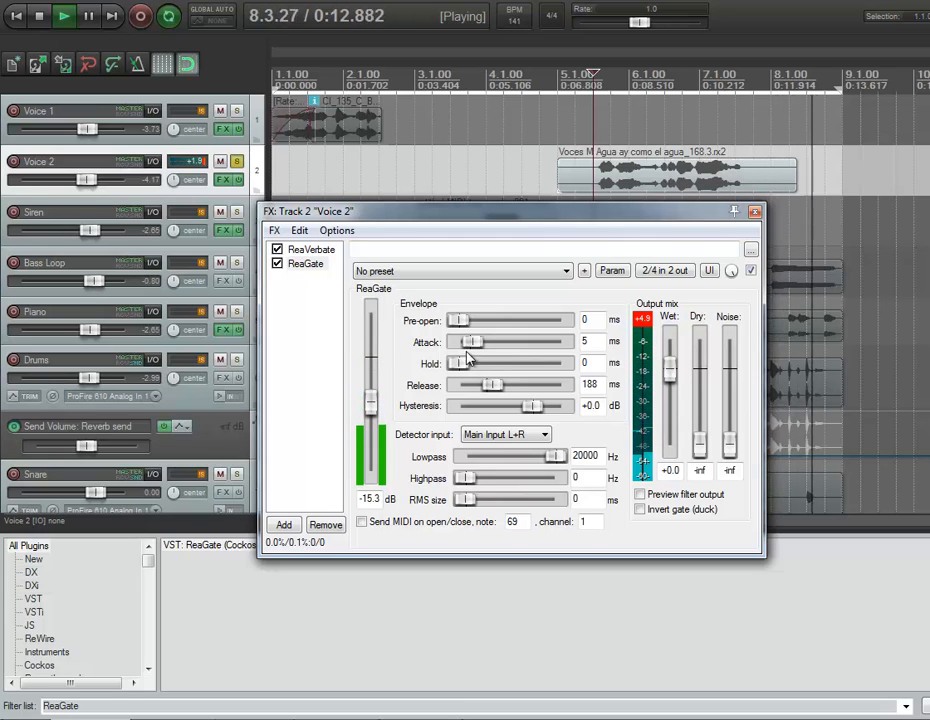
{"action": "key", "text": "space"}
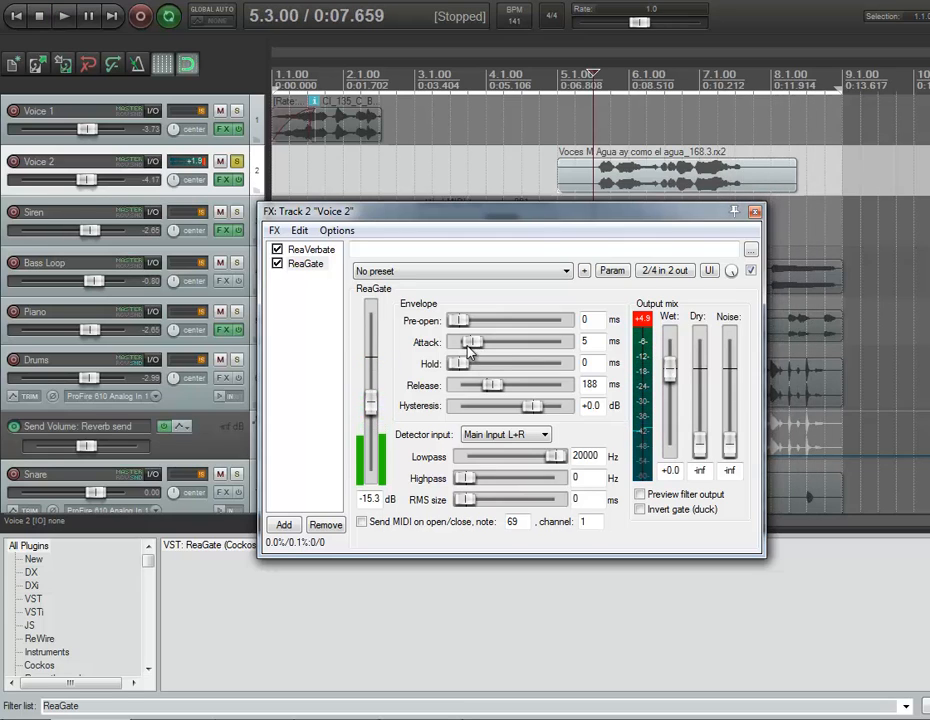
Unsolo Voice 2 and audition its gated reverb within the full mix
{"action": "key", "text": "space"}
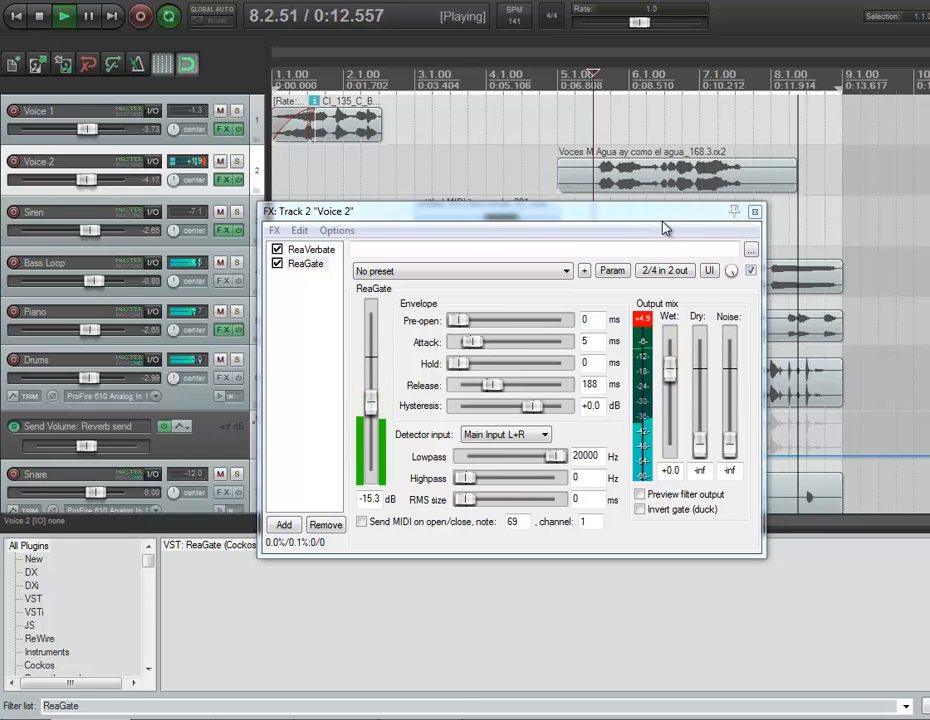
{"action": "key", "text": "space"}
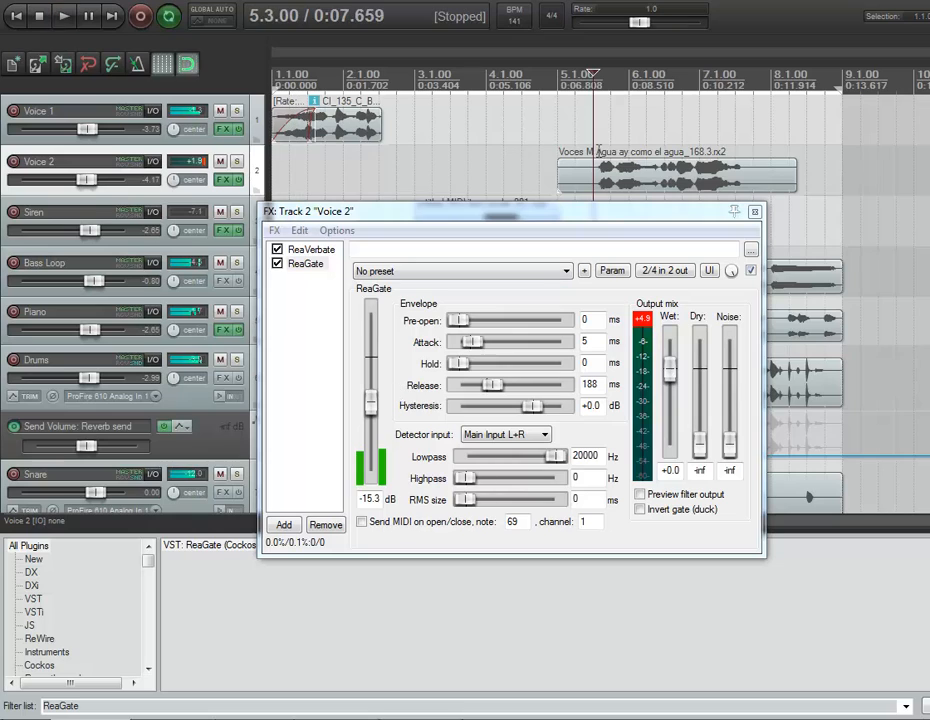
Lower the ReaGate threshold on Voice 2 in stages to -23.6 dB, replaying the mix between adjustments, and close its effects window
{"action": "left_click_drag", "start_coordinate": [371, 400], "coordinate": [371, 407]}
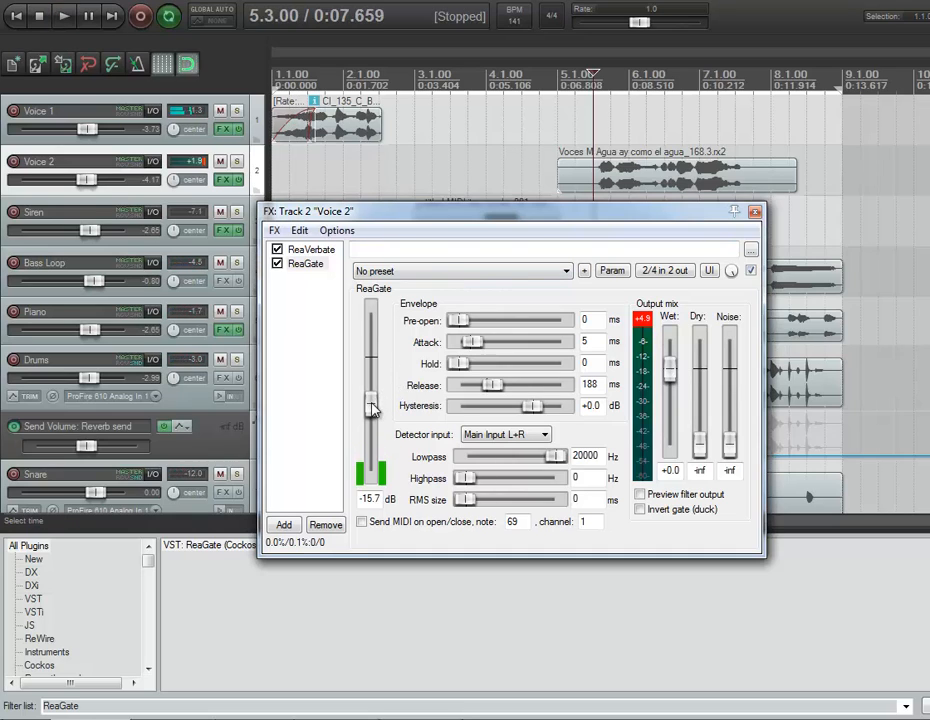
{"action": "left_click", "coordinate": [686, 78]}
{"action": "key", "text": "space"}
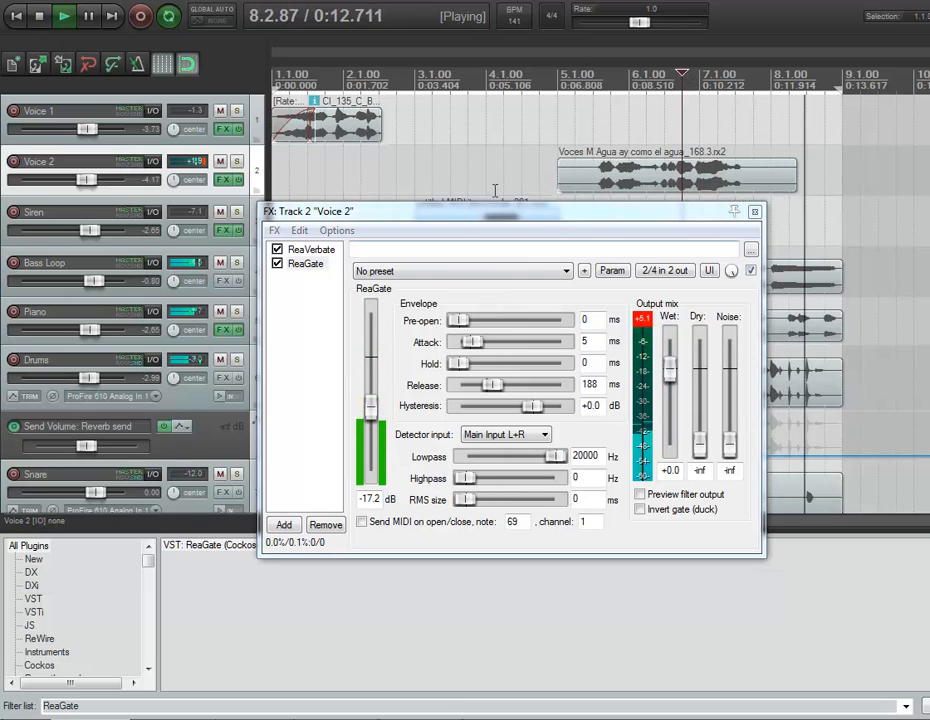
{"action": "left_click", "coordinate": [595, 96]}
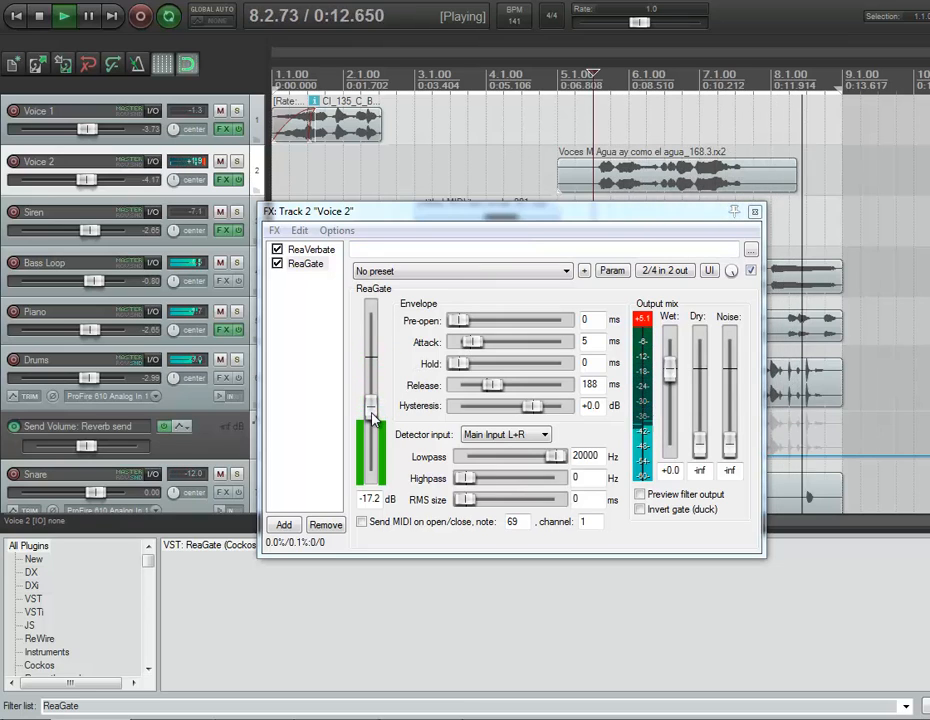
{"action": "key", "text": "space"}
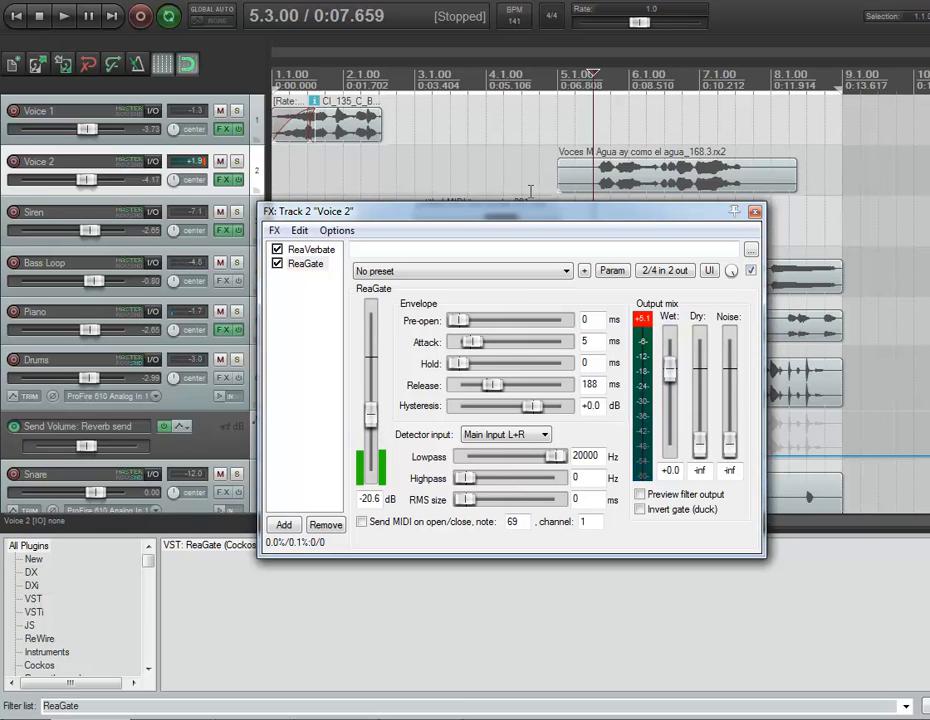
{"action": "key", "text": "space"}
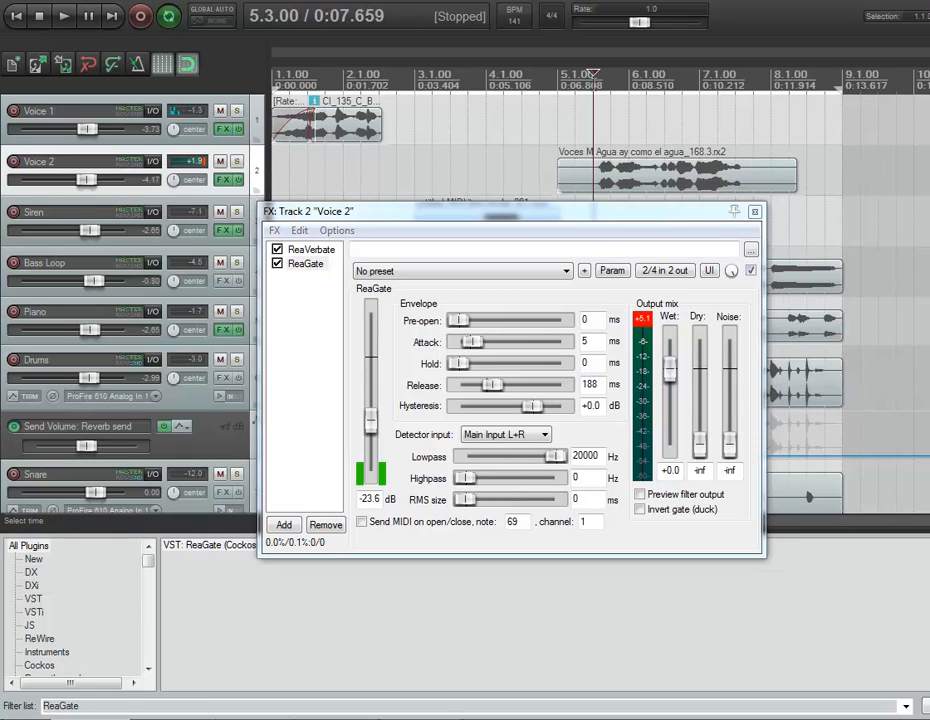
{"action": "key", "text": "space"}
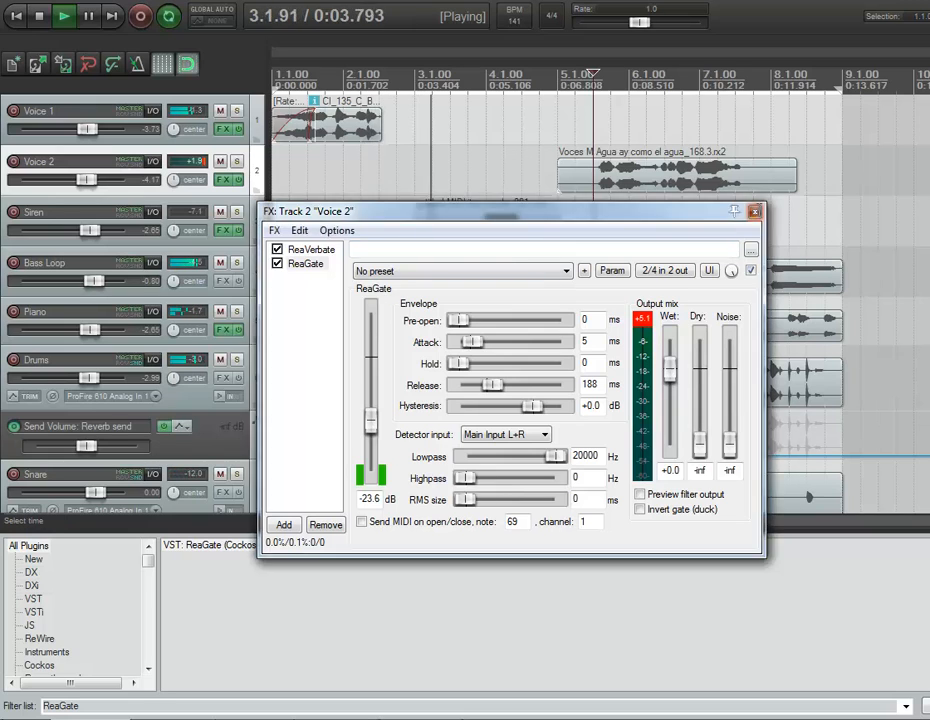
{"action": "left_click", "coordinate": [754, 211]}
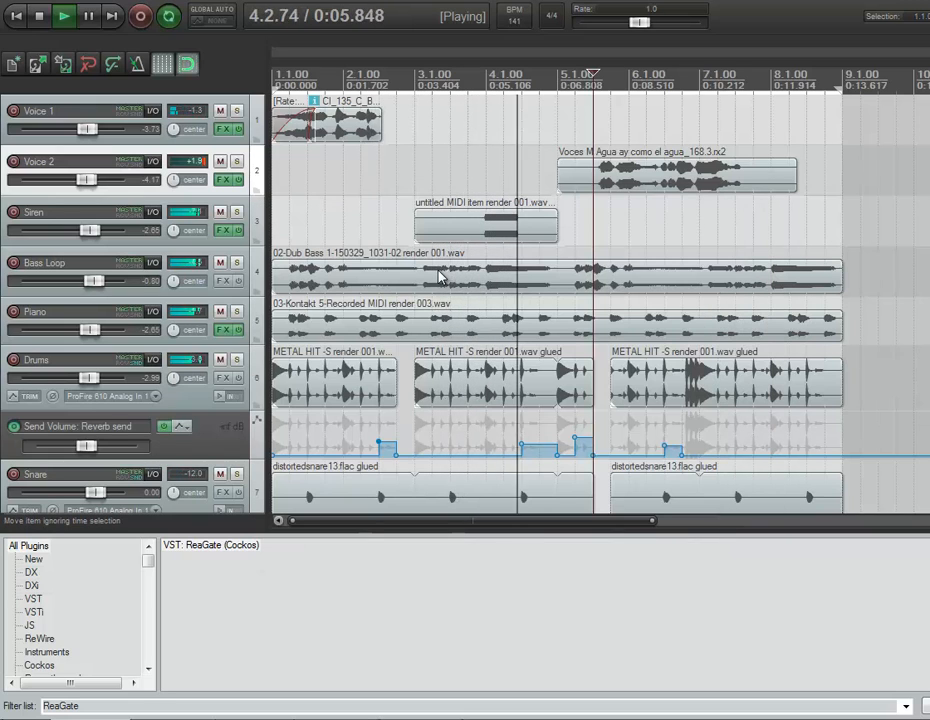